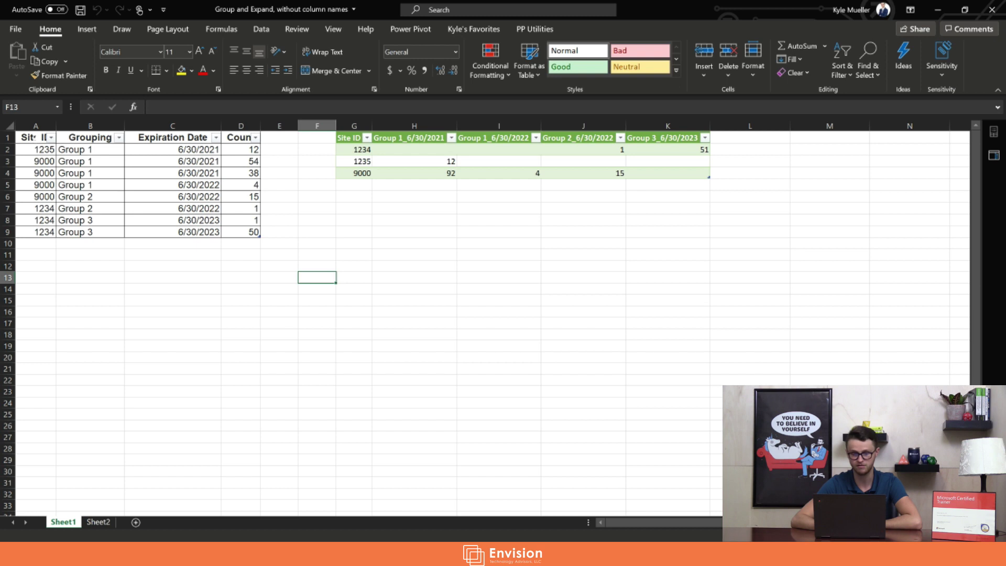
Examine the source table in columns A to D and the pivoted result table in columns G to K on Sheet1
{"action": "left_click_drag", "start_coordinate": [36, 137], "coordinate": [43, 220]}
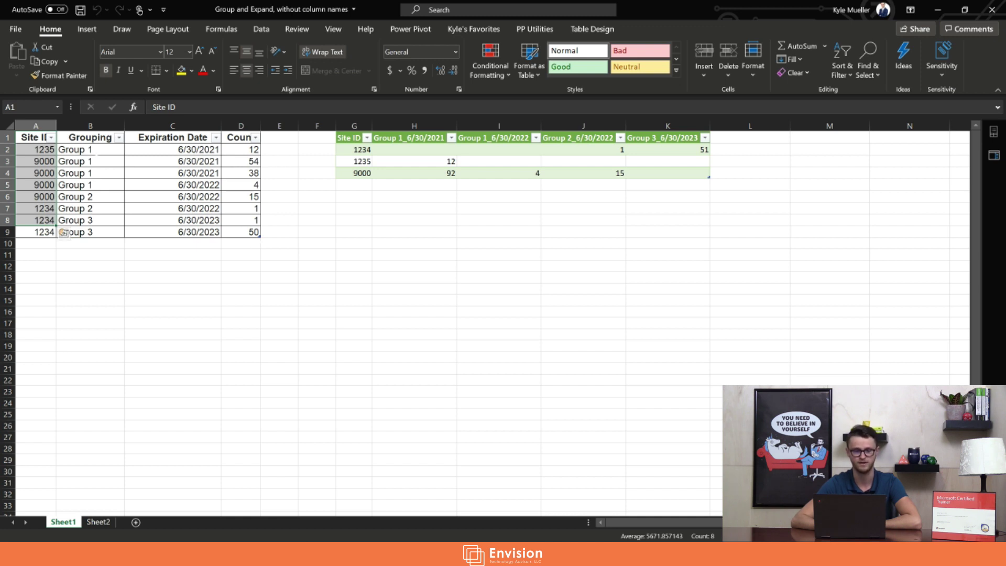
{"action": "left_click", "coordinate": [173, 150]}
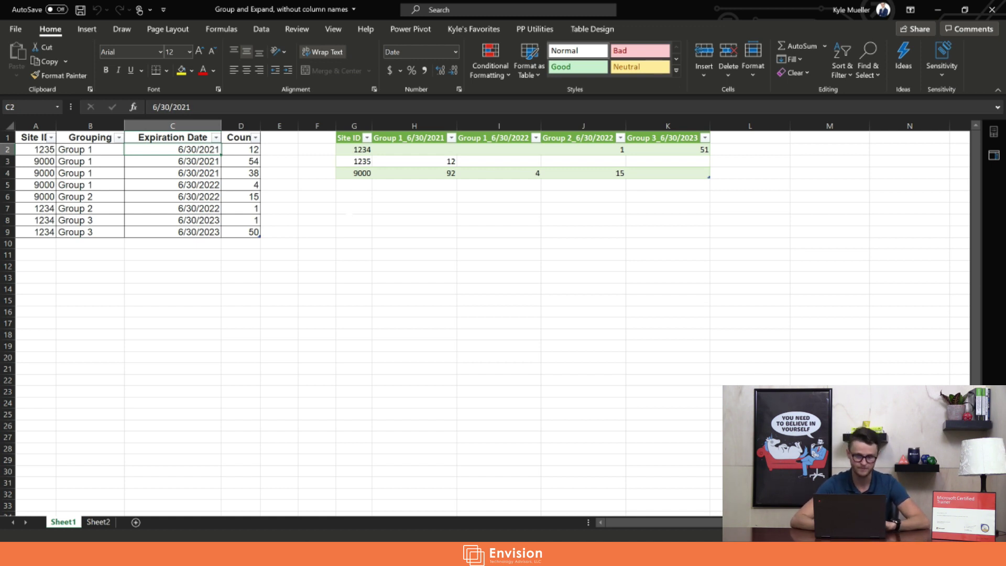
{"action": "left_click_drag", "start_coordinate": [352, 138], "coordinate": [689, 176]}
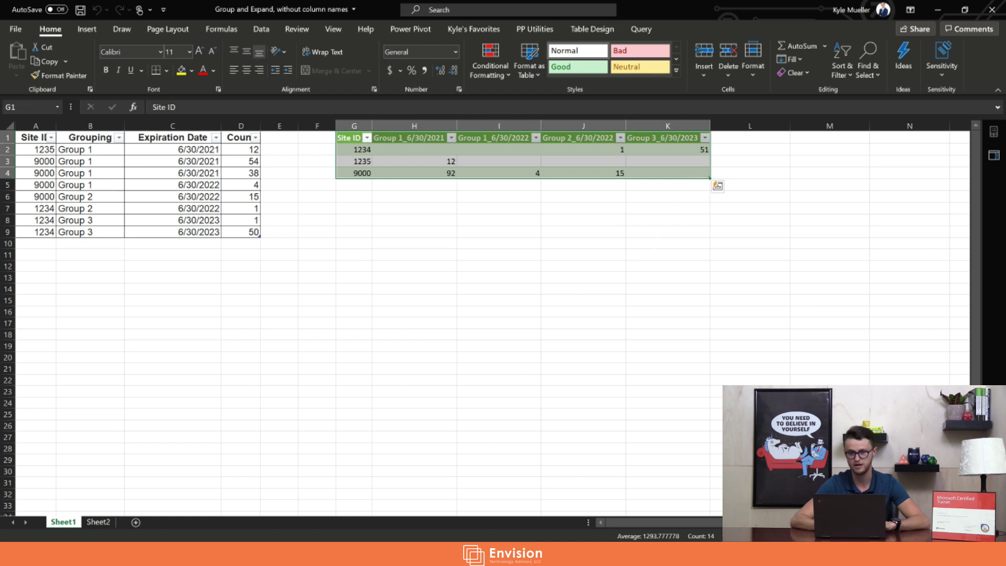
{"action": "left_click", "coordinate": [653, 243]}
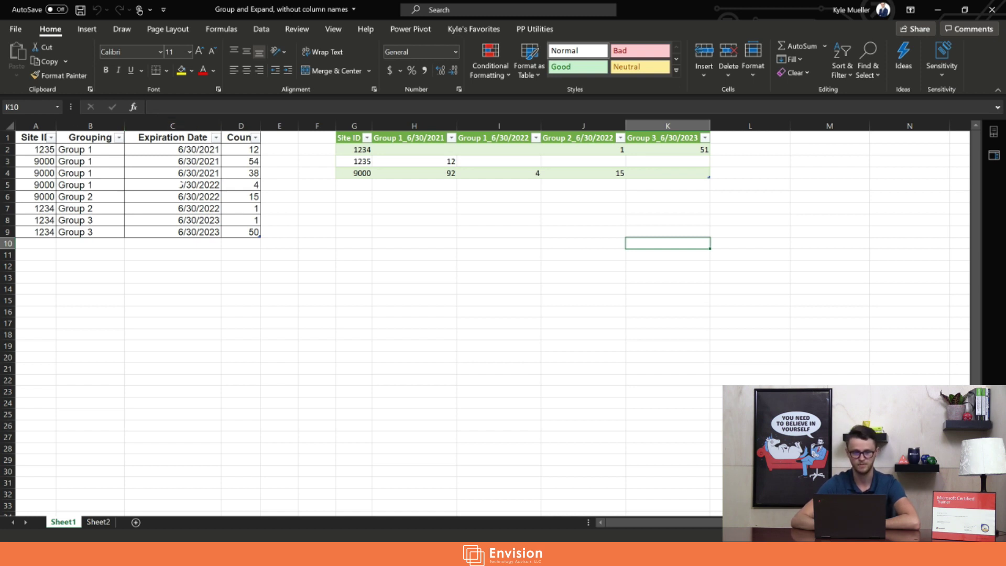
{"action": "left_click_drag", "start_coordinate": [351, 138], "coordinate": [668, 172]}
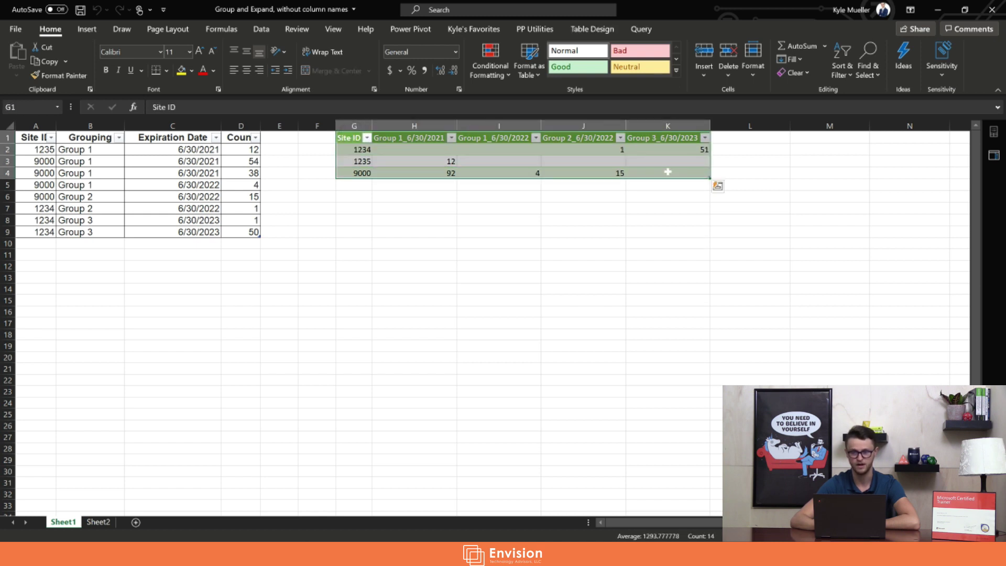
{"action": "left_click", "coordinate": [694, 222]}
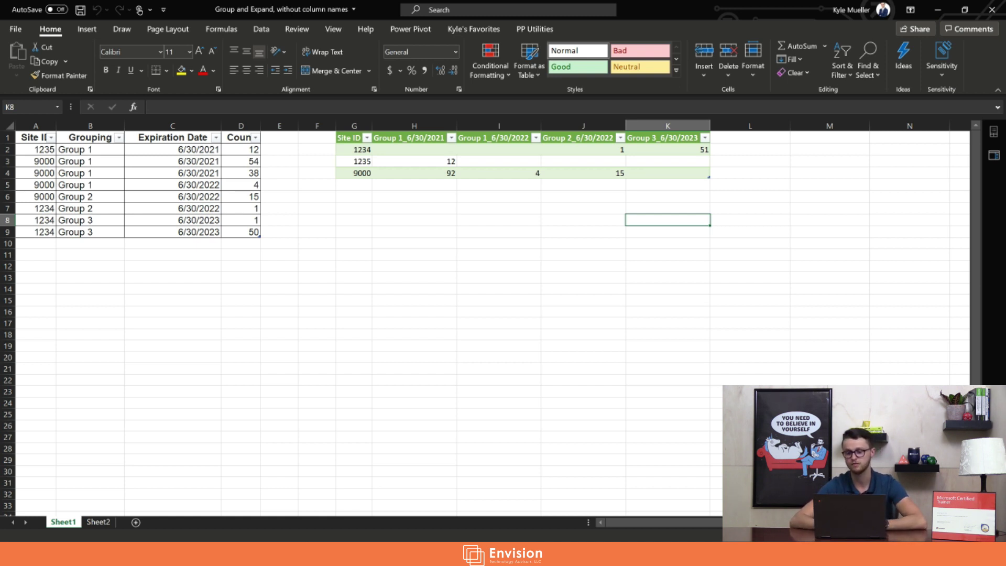
{"action": "left_click_drag", "start_coordinate": [351, 138], "coordinate": [702, 177]}
{"action": "left_click", "coordinate": [699, 199]}
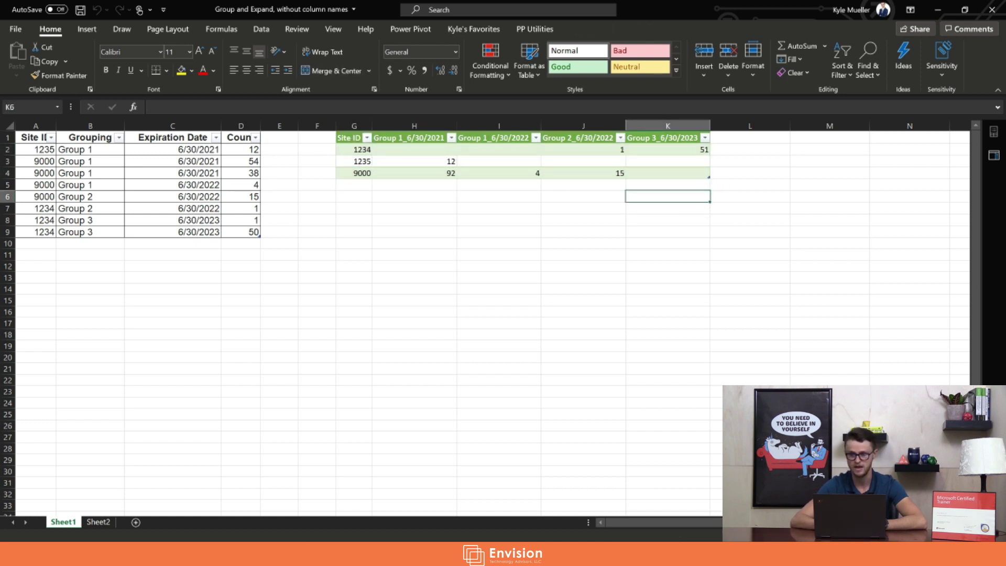
{"action": "left_click", "coordinate": [776, 238]}
{"action": "left_click", "coordinate": [815, 243]}
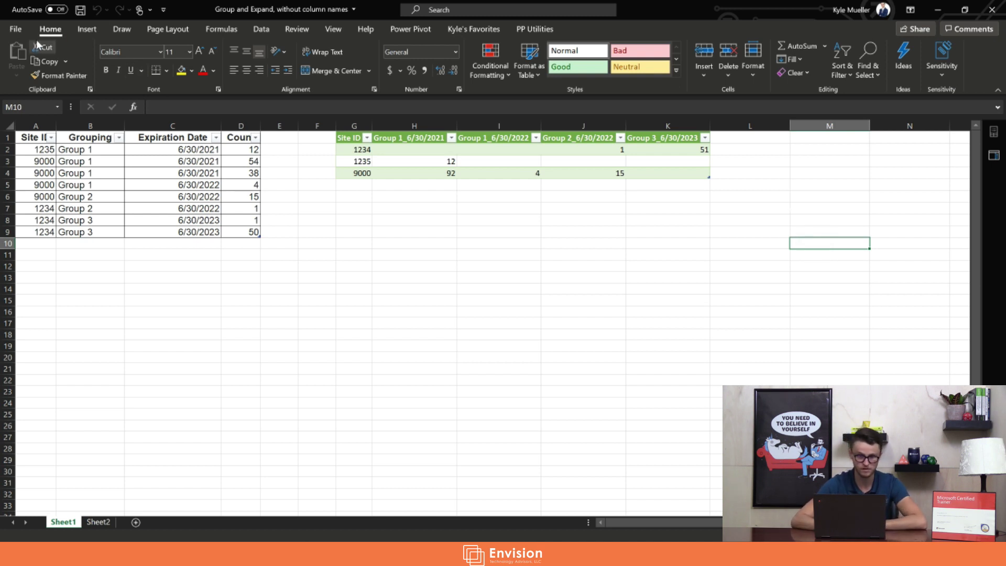
Launch the Power Query Editor and inspect the Table.Pivot formula in the Native Pivot query
{"action": "left_click", "coordinate": [269, 30]}
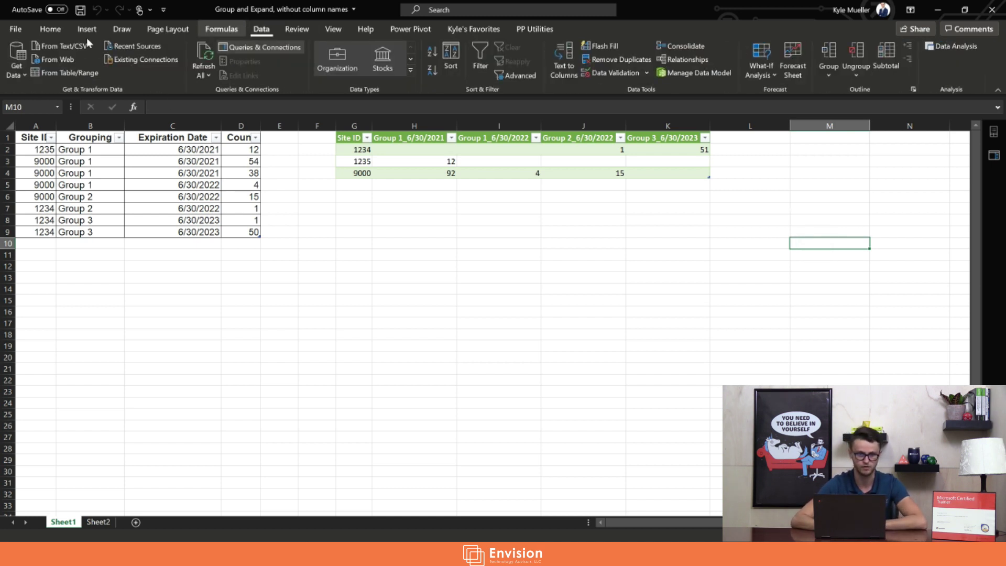
{"action": "left_click", "coordinate": [15, 60]}
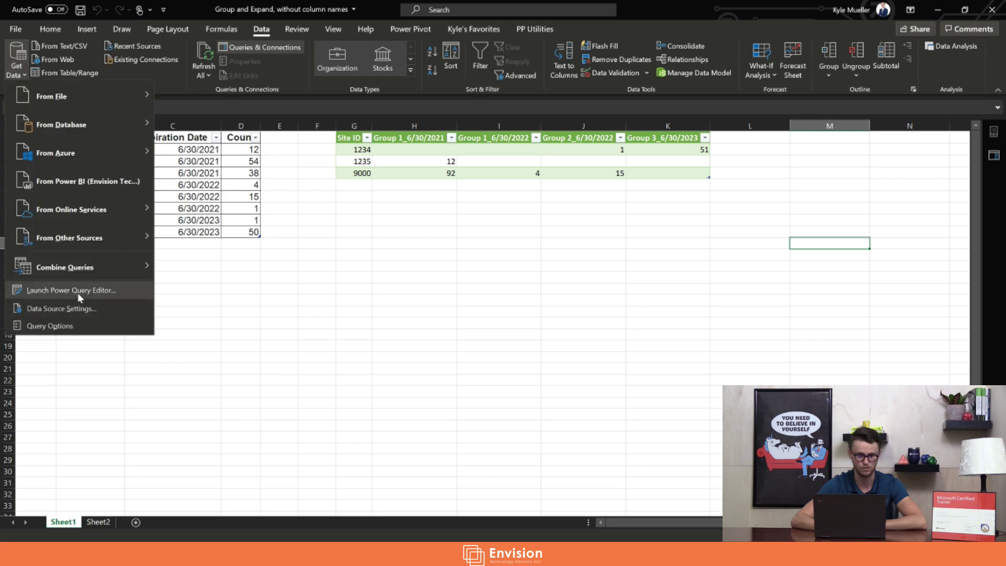
{"action": "left_click", "coordinate": [78, 292]}
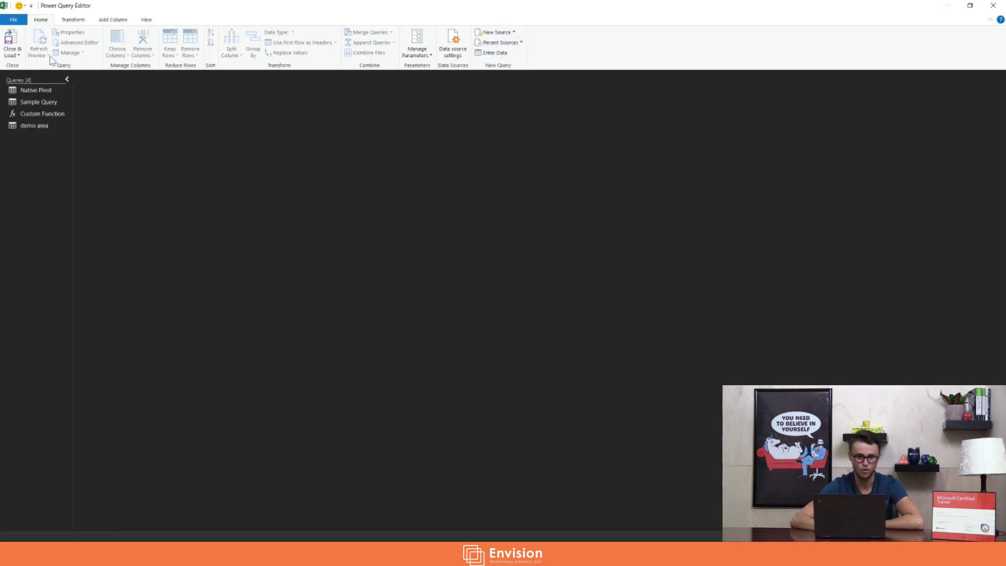
{"action": "left_click", "coordinate": [33, 89]}
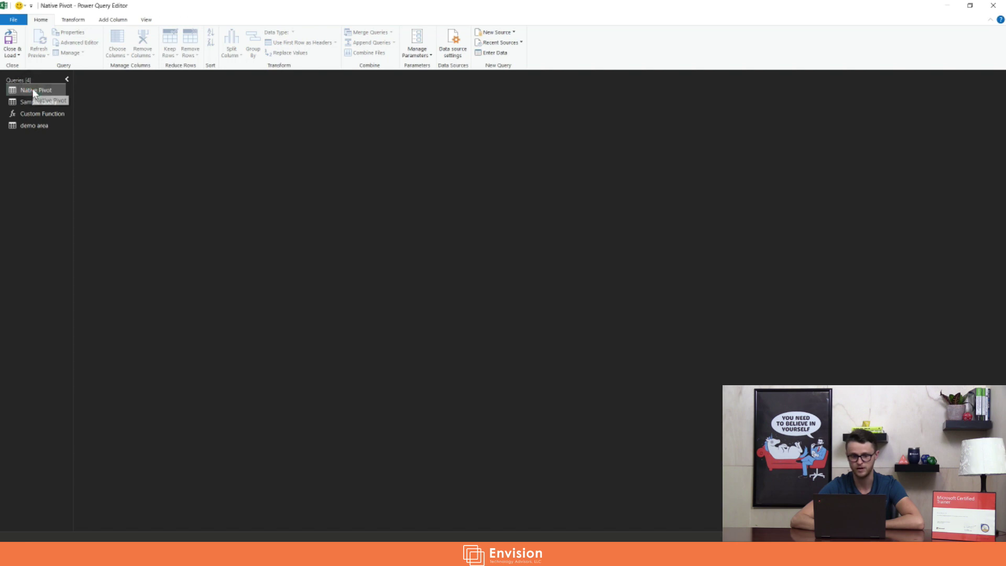
{"action": "left_click_drag", "start_coordinate": [143, 81], "coordinate": [180, 82]}
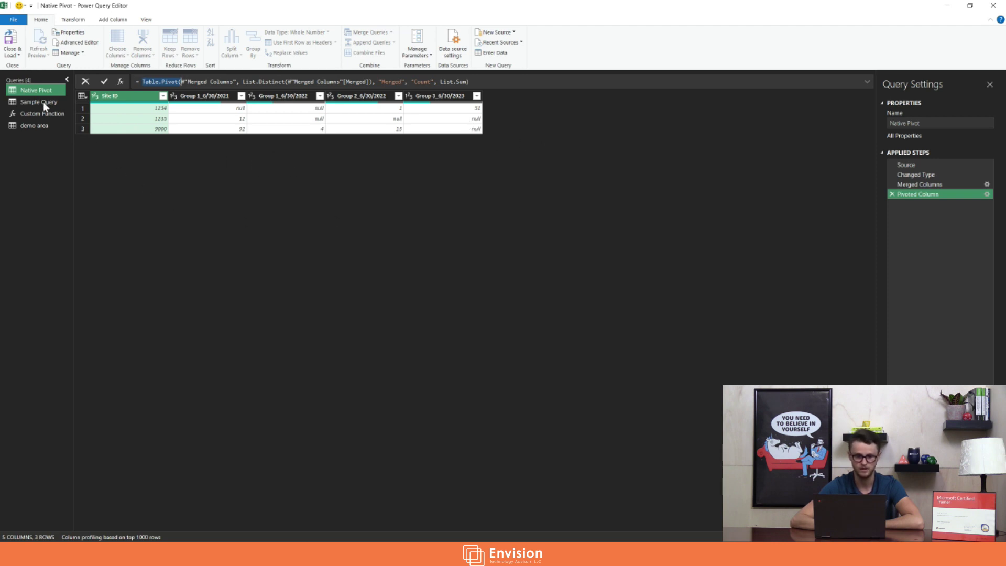
Review the Source, Changed Type and Grouped Rows steps of Sample Query, previewing the nested tables in the Count column
{"action": "left_click", "coordinate": [29, 103]}
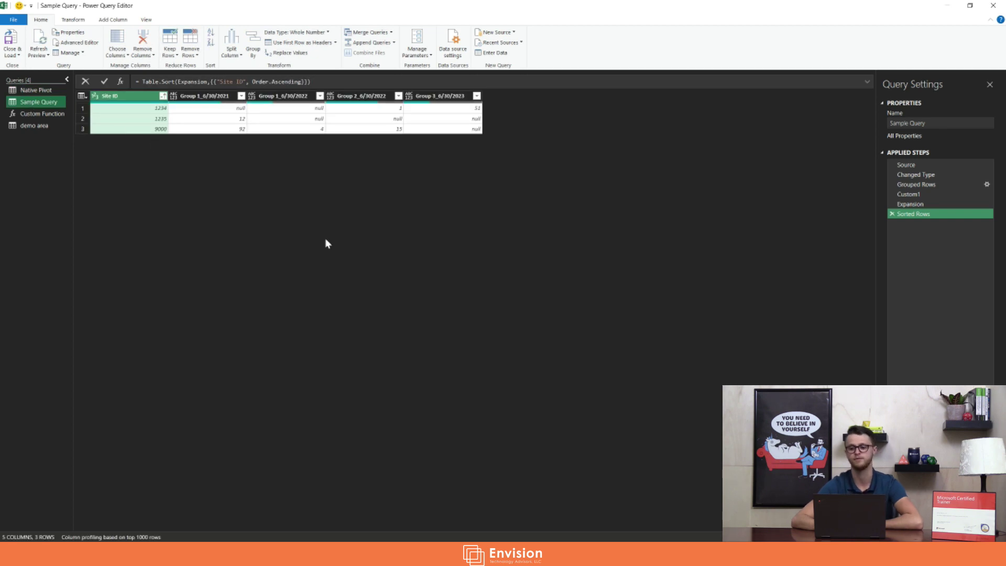
{"action": "left_click", "coordinate": [925, 164]}
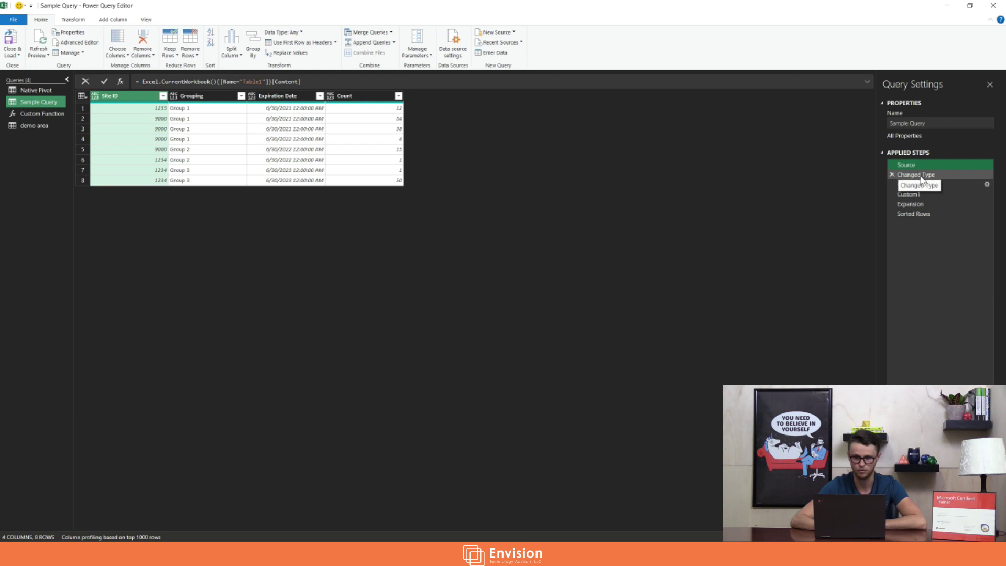
{"action": "left_click", "coordinate": [918, 175]}
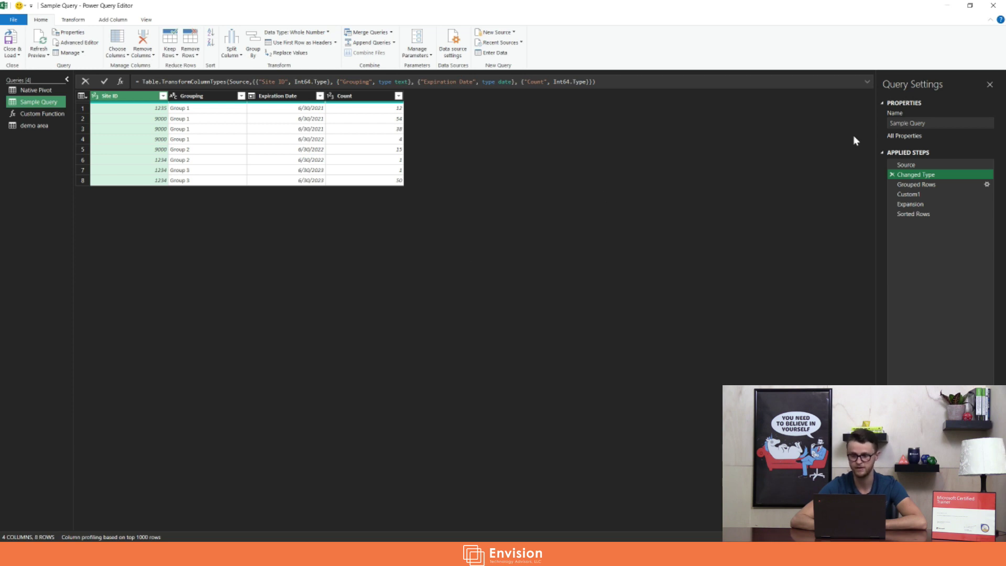
{"action": "left_click", "coordinate": [942, 184]}
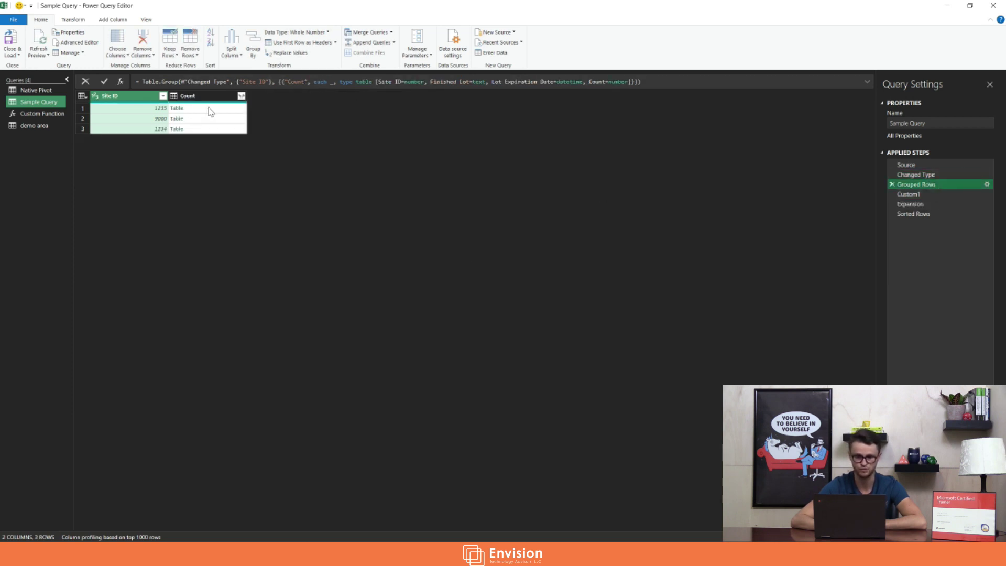
{"action": "left_click", "coordinate": [210, 111]}
{"action": "left_click", "coordinate": [205, 119]}
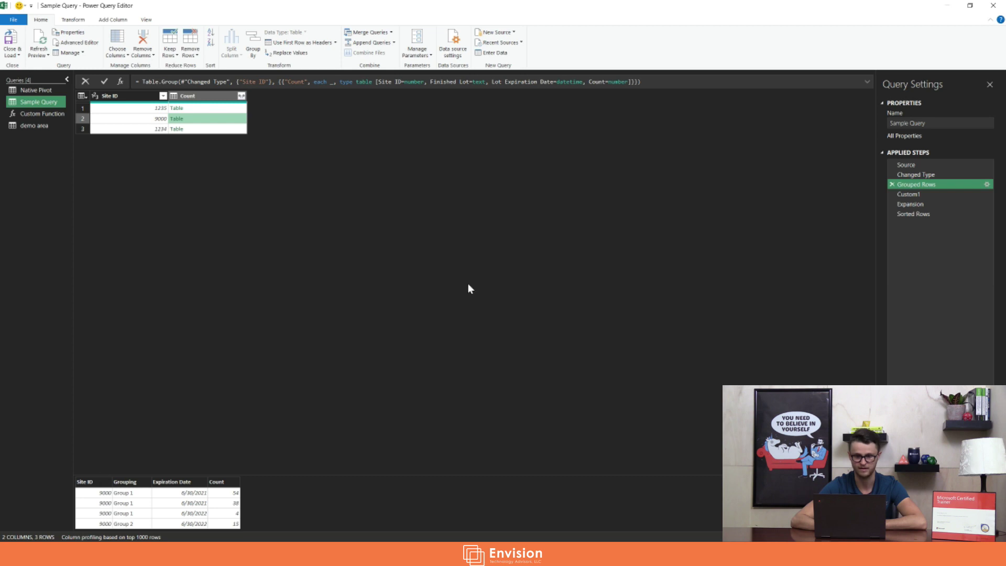
Compare the nested Count tables for sites 9000 and 1234 between the Grouped Rows and Custom1 steps
{"action": "left_click", "coordinate": [917, 194]}
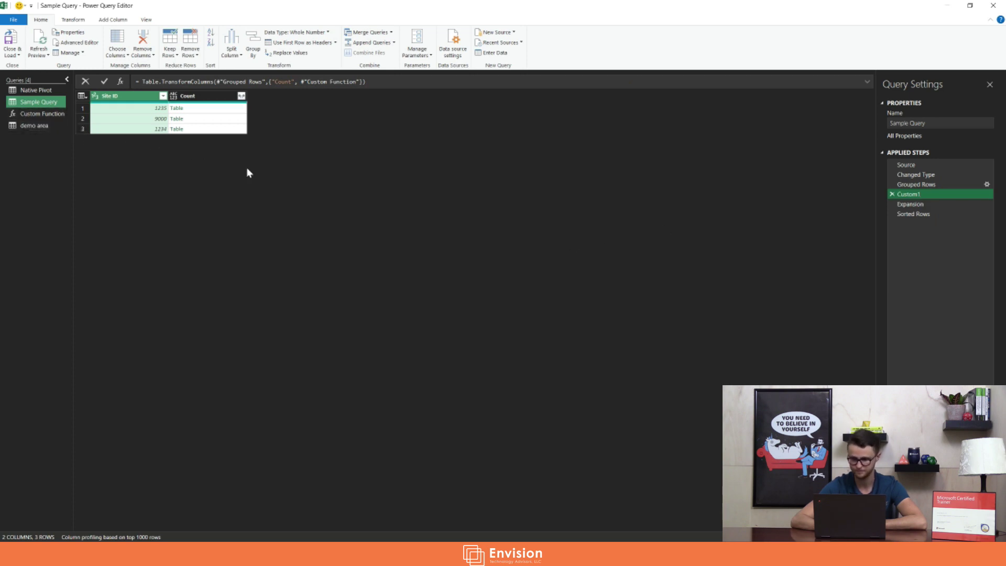
{"action": "left_click", "coordinate": [923, 184]}
{"action": "left_click", "coordinate": [222, 120]}
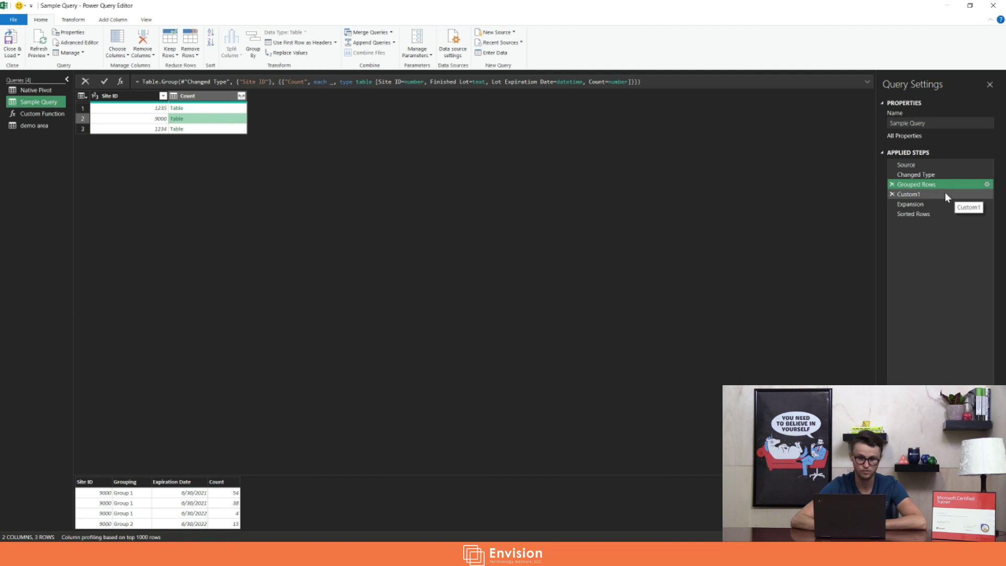
{"action": "left_click", "coordinate": [932, 195]}
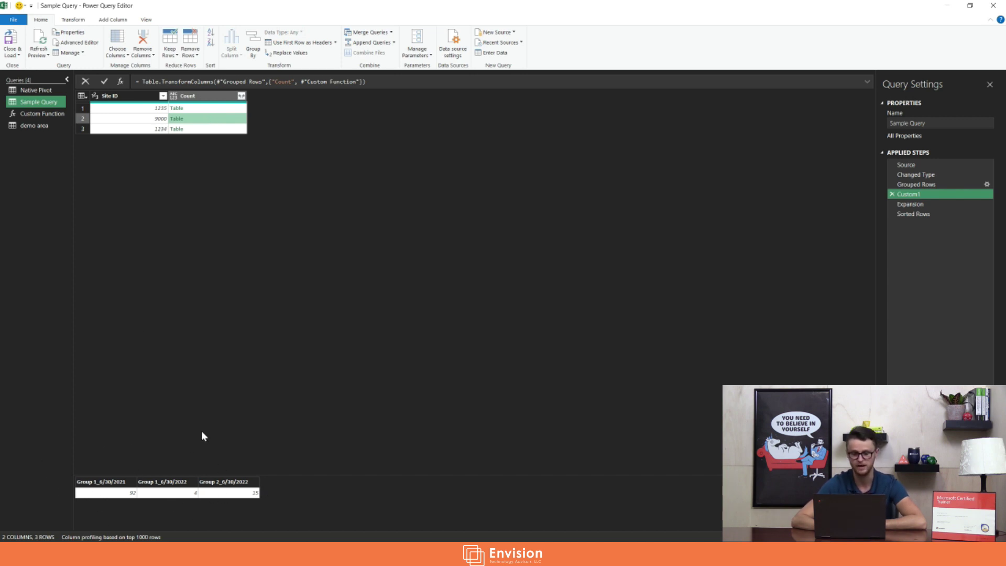
{"action": "left_click", "coordinate": [223, 129]}
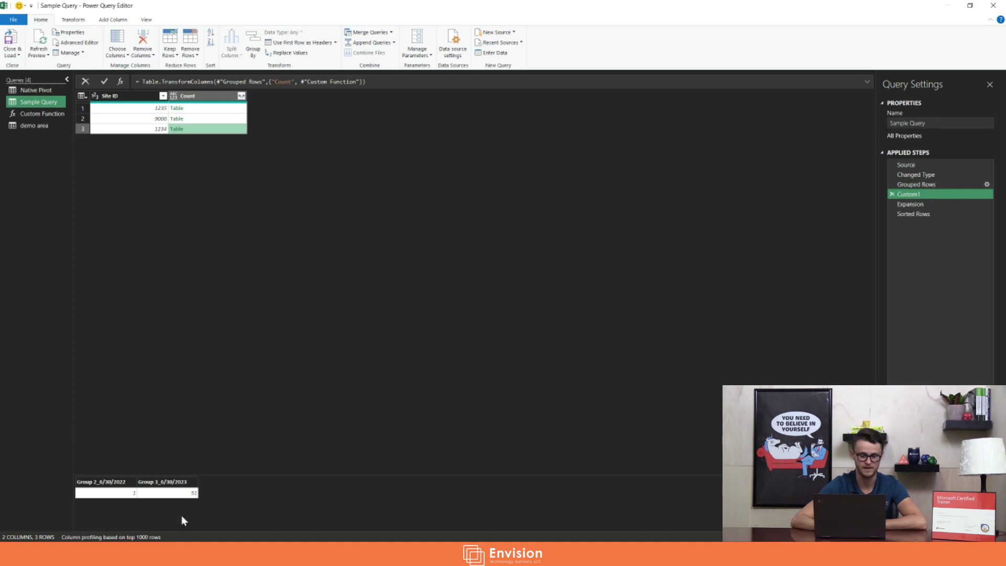
Read the Custom Function code in the Advanced Editor, including its sourcetbl table parameter, and close the editor
{"action": "left_click", "coordinate": [46, 114]}
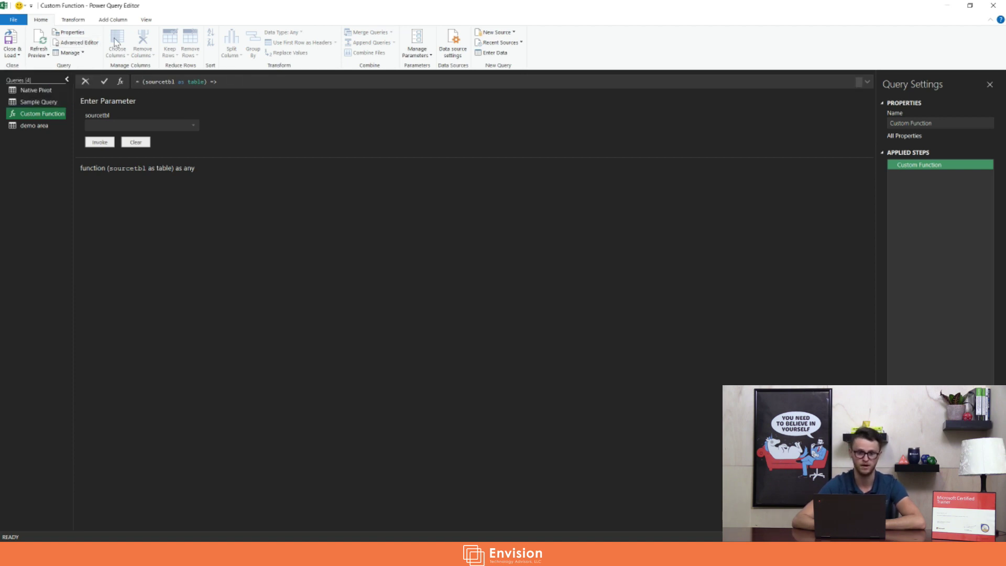
{"action": "left_click", "coordinate": [69, 43]}
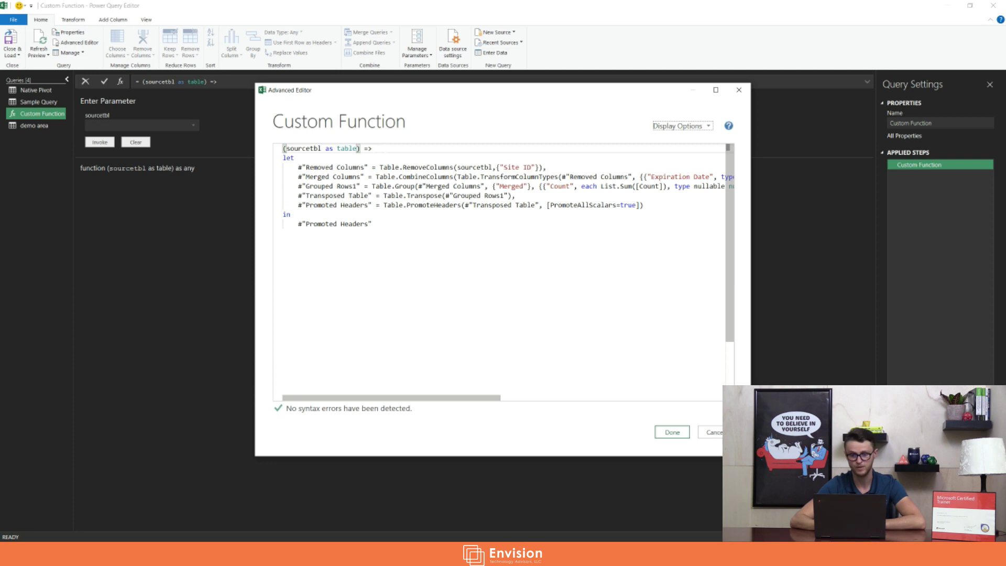
{"action": "left_click_drag", "start_coordinate": [382, 149], "coordinate": [288, 146]}
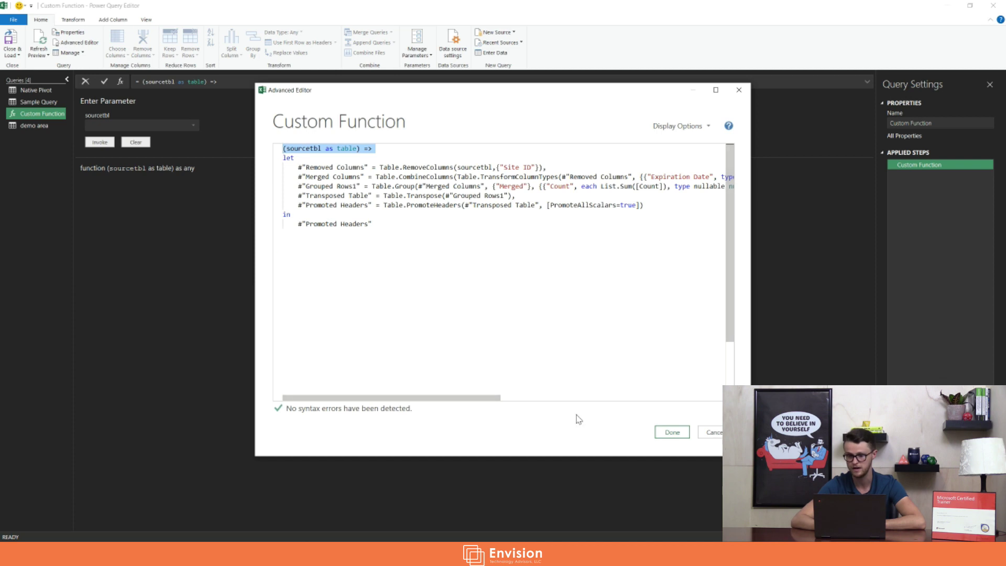
{"action": "left_click", "coordinate": [675, 432]}
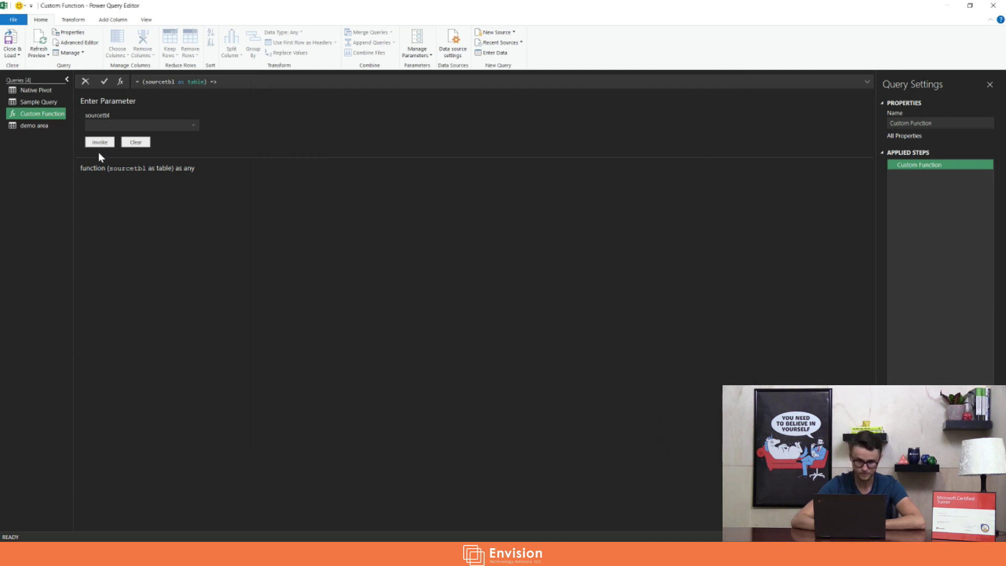
Inspect how the Custom1 step of Sample Query applies Custom Function to the Count column
{"action": "left_click", "coordinate": [45, 106]}
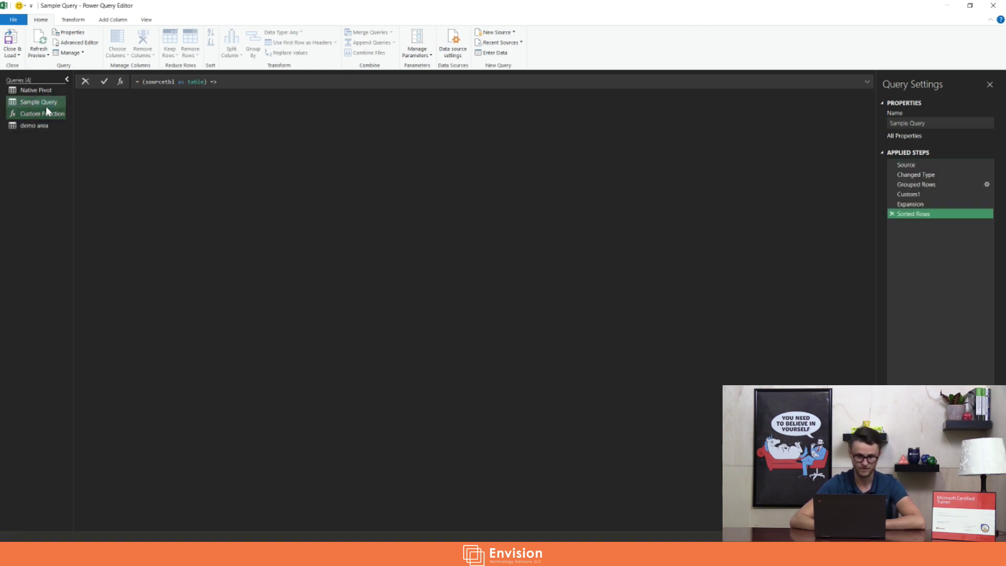
{"action": "left_click", "coordinate": [952, 195]}
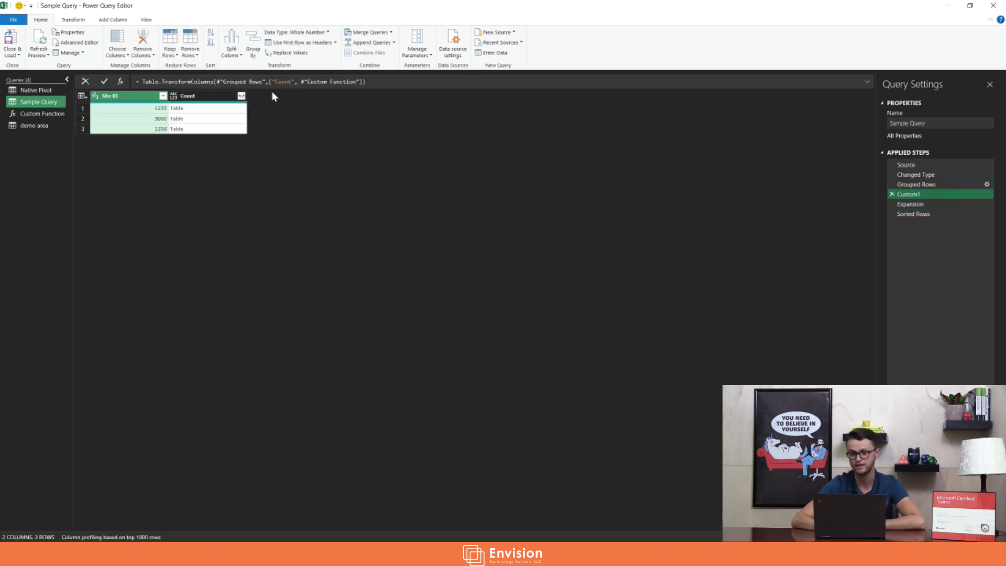
{"action": "left_click_drag", "start_coordinate": [301, 83], "coordinate": [360, 82]}
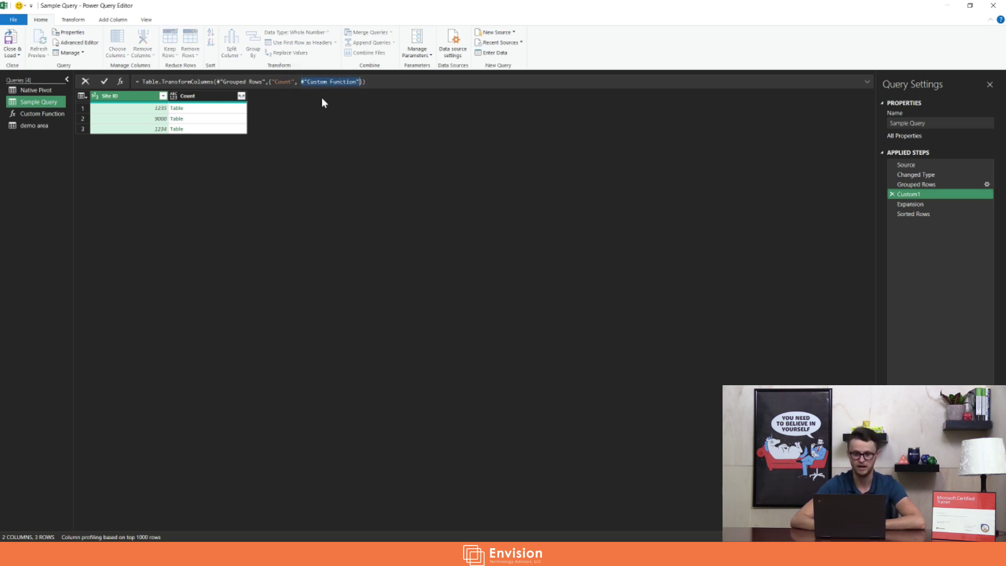
{"action": "left_click", "coordinate": [35, 115]}
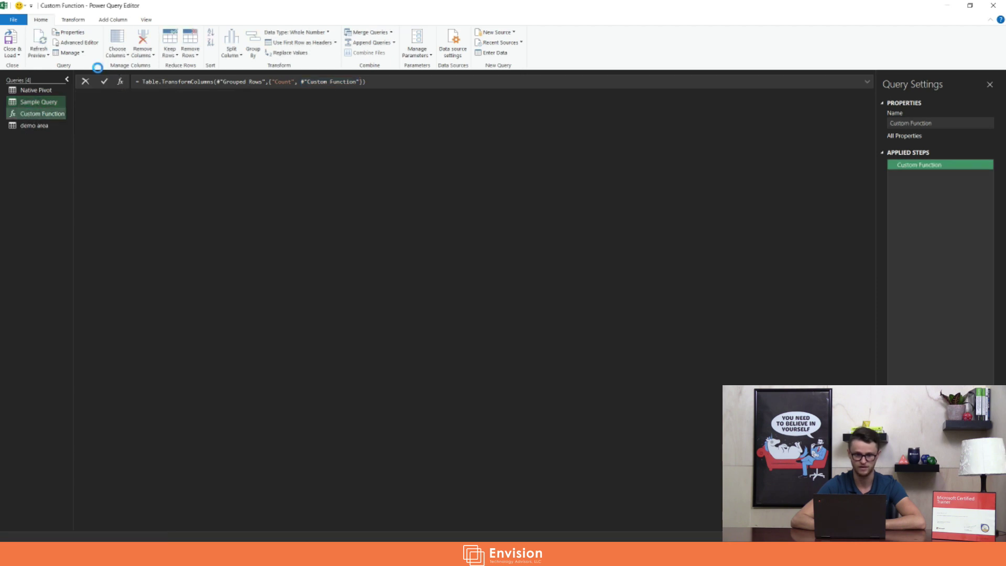
{"action": "left_click", "coordinate": [37, 102]}
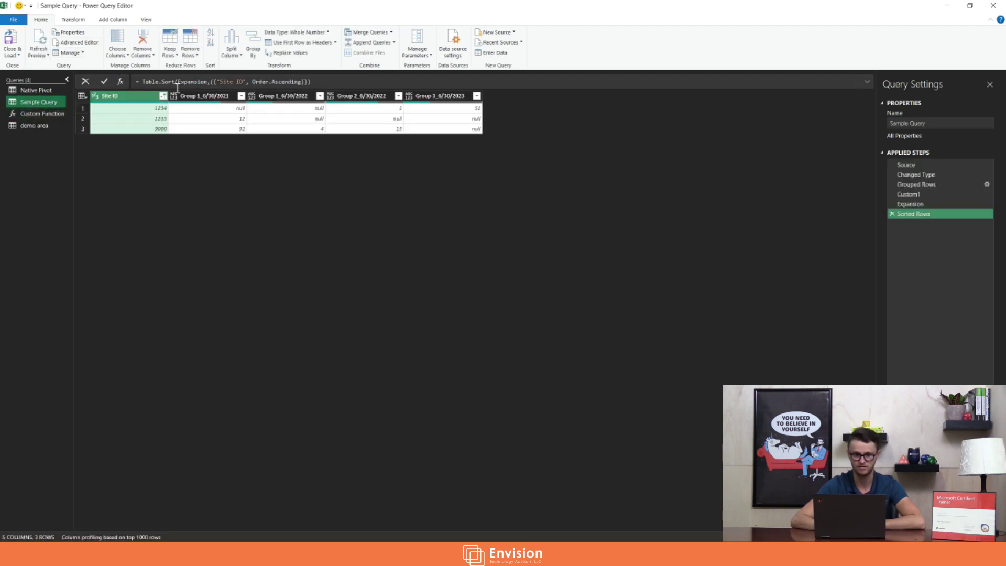
{"action": "left_click", "coordinate": [908, 194]}
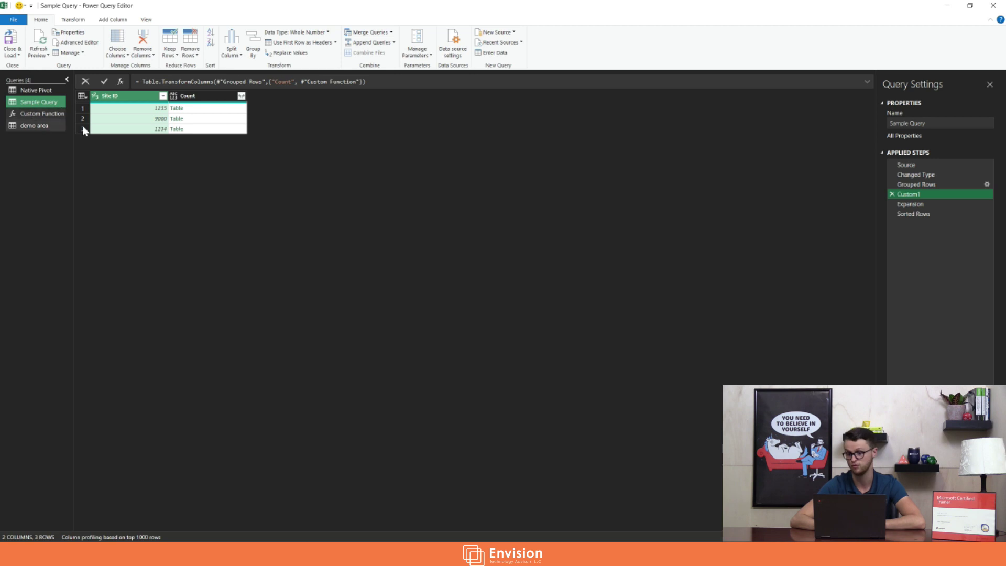
Group the demo area query by Site ID into a Count column using the All Rows operation
{"action": "left_click", "coordinate": [35, 130]}
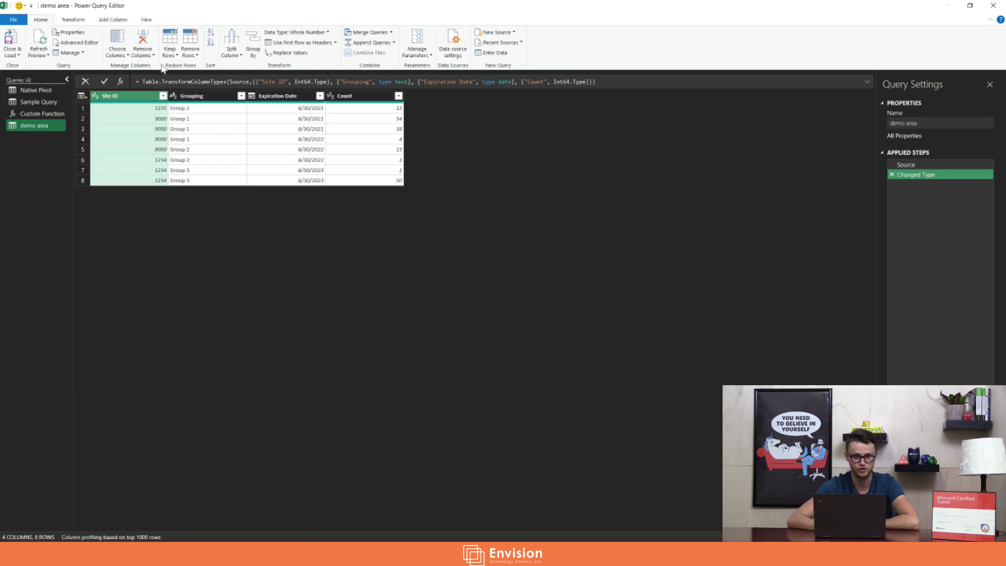
{"action": "left_click", "coordinate": [72, 20]}
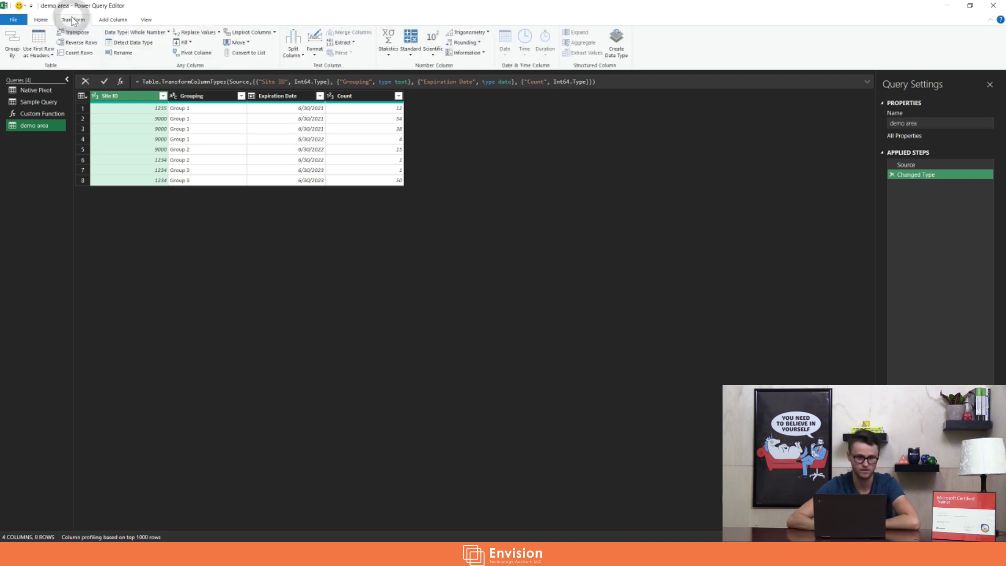
{"action": "left_click", "coordinate": [12, 42]}
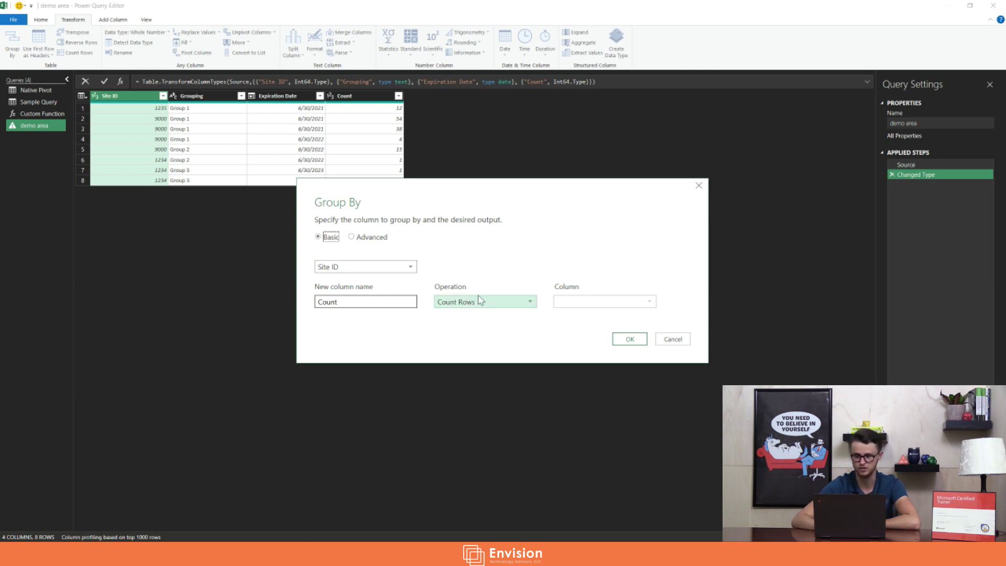
{"action": "left_click", "coordinate": [489, 304]}
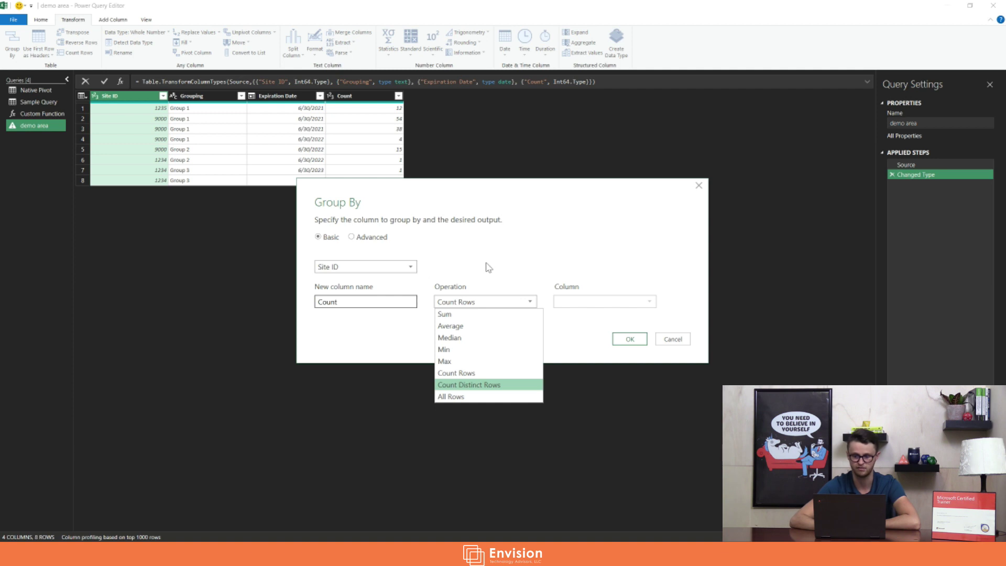
{"action": "left_click", "coordinate": [469, 396]}
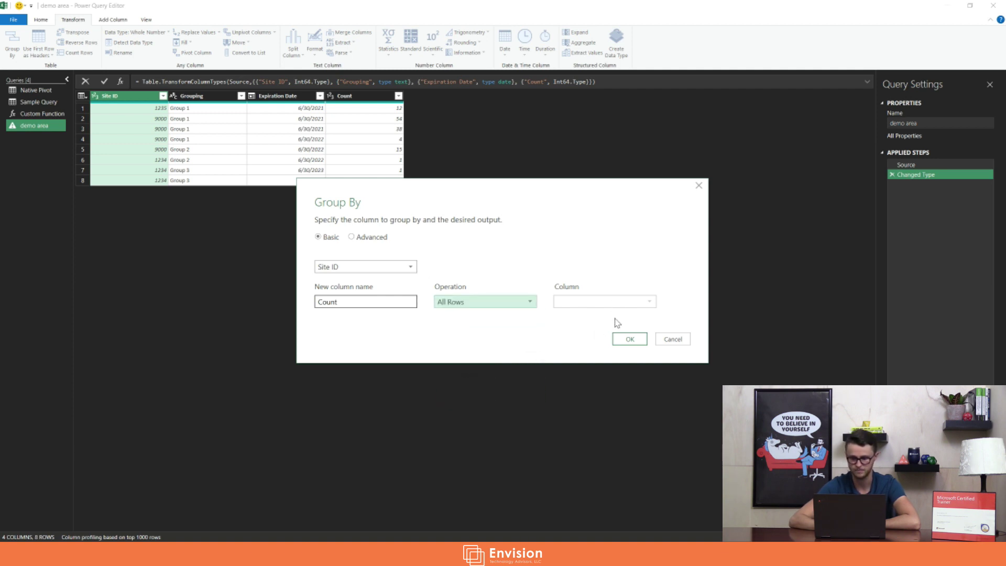
{"action": "left_click", "coordinate": [627, 340]}
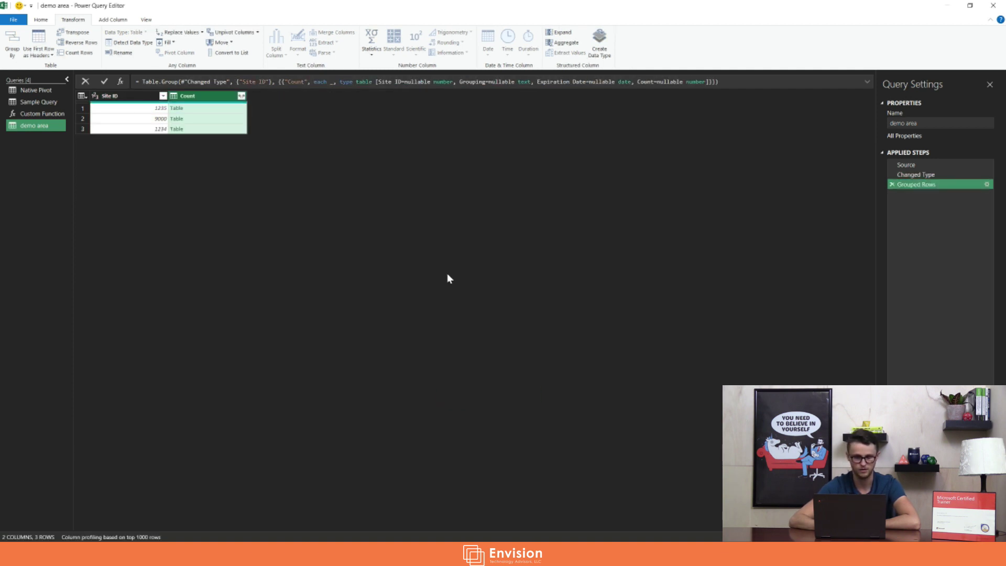
Preview the nested Count tables for sites 1235, 1234 and 9000 in the demo area query
{"action": "left_click", "coordinate": [221, 109]}
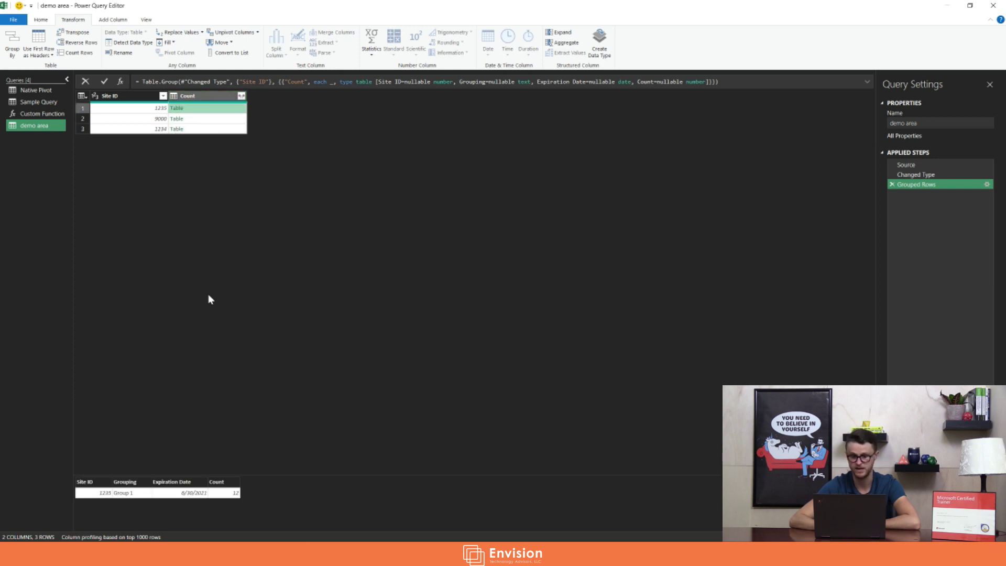
{"action": "left_click", "coordinate": [202, 129]}
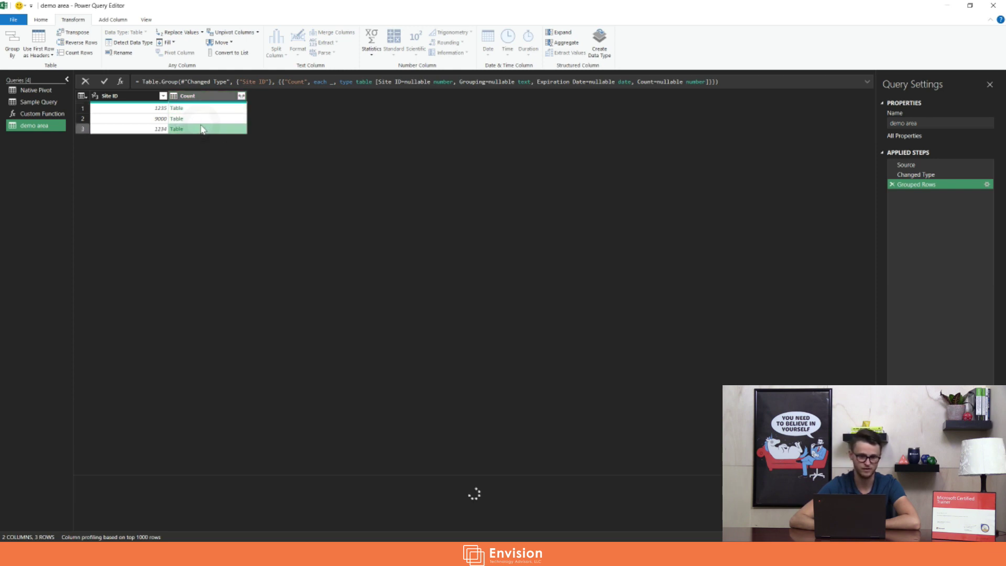
{"action": "left_click", "coordinate": [218, 119]}
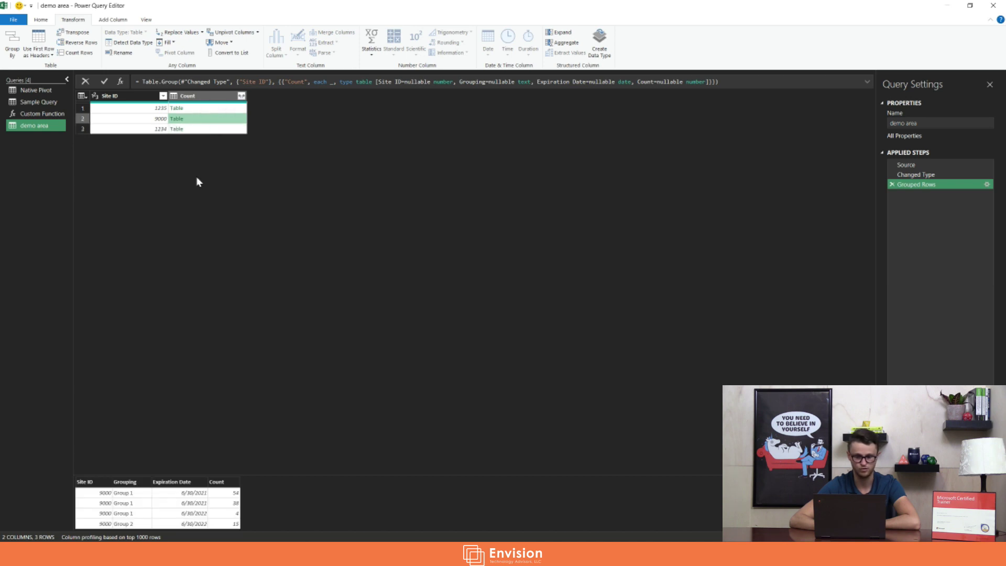
{"action": "left_click", "coordinate": [85, 496]}
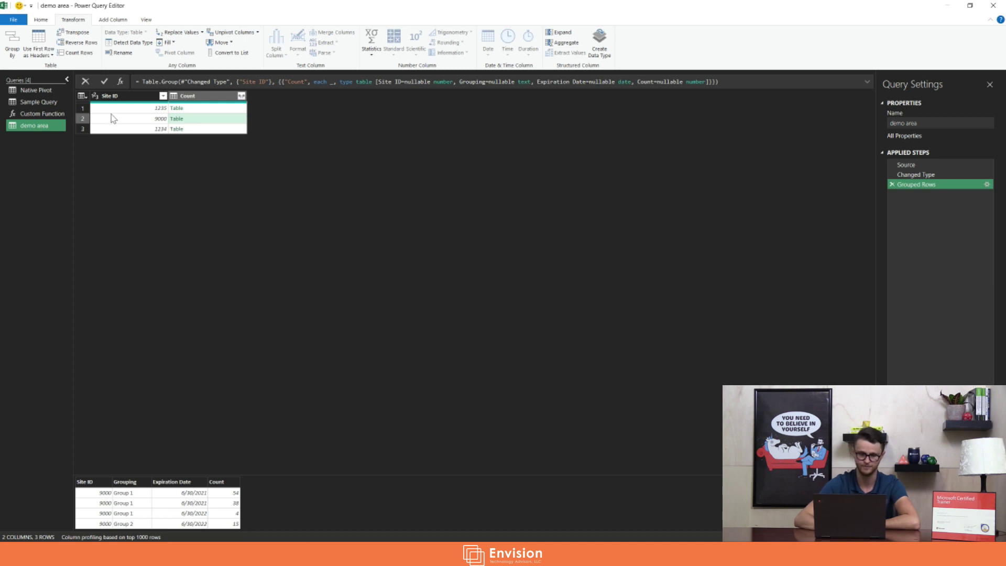
{"action": "left_click", "coordinate": [213, 108]}
{"action": "left_click", "coordinate": [151, 118]}
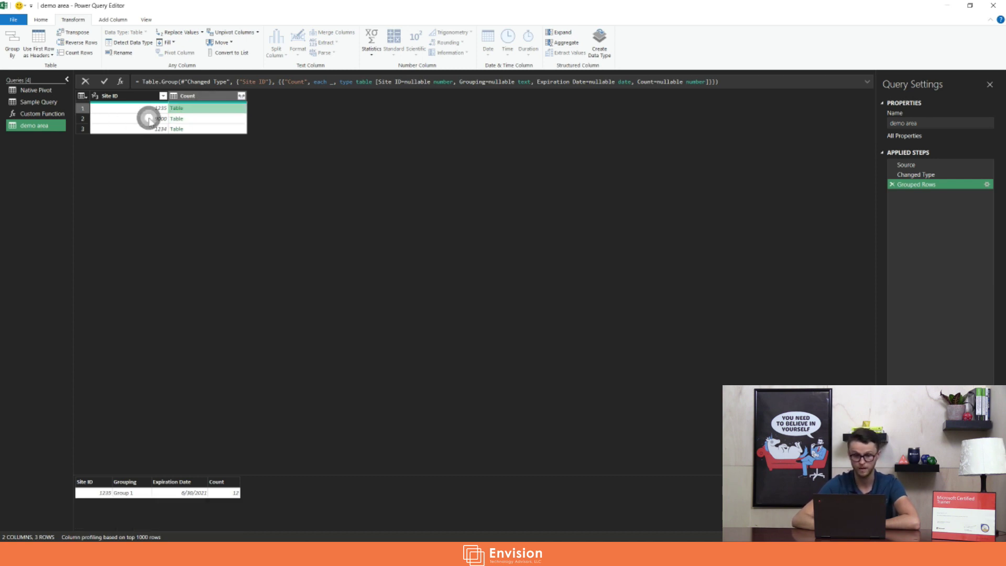
Drill down into the nested Count table for site 9000
{"action": "left_click", "coordinate": [211, 121]}
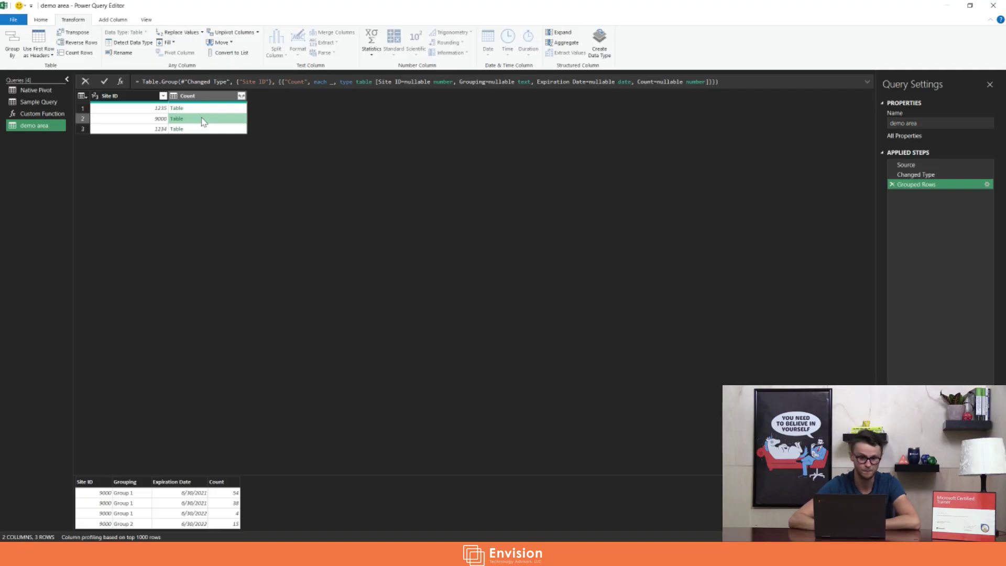
{"action": "right_click", "coordinate": [202, 120]}
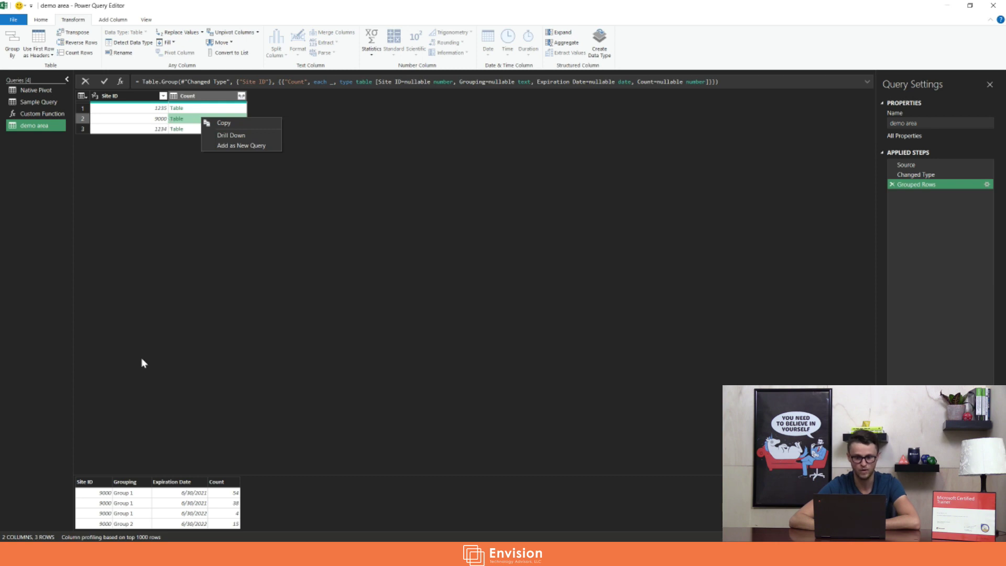
{"action": "left_click", "coordinate": [226, 135]}
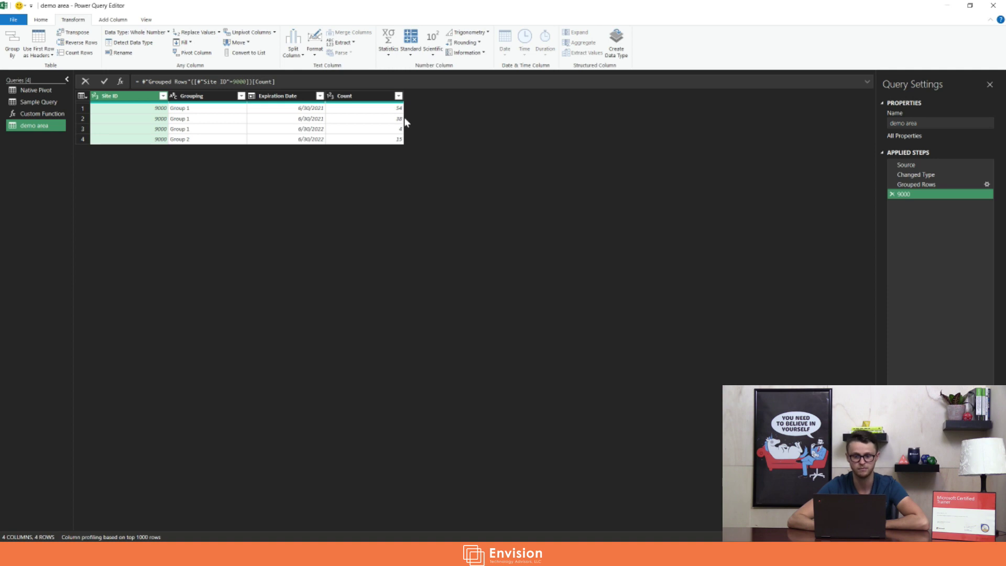
Merge the Grouping and Expiration Date columns into a column named Merged, using a custom underscore separator
{"action": "left_click", "coordinate": [208, 100]}
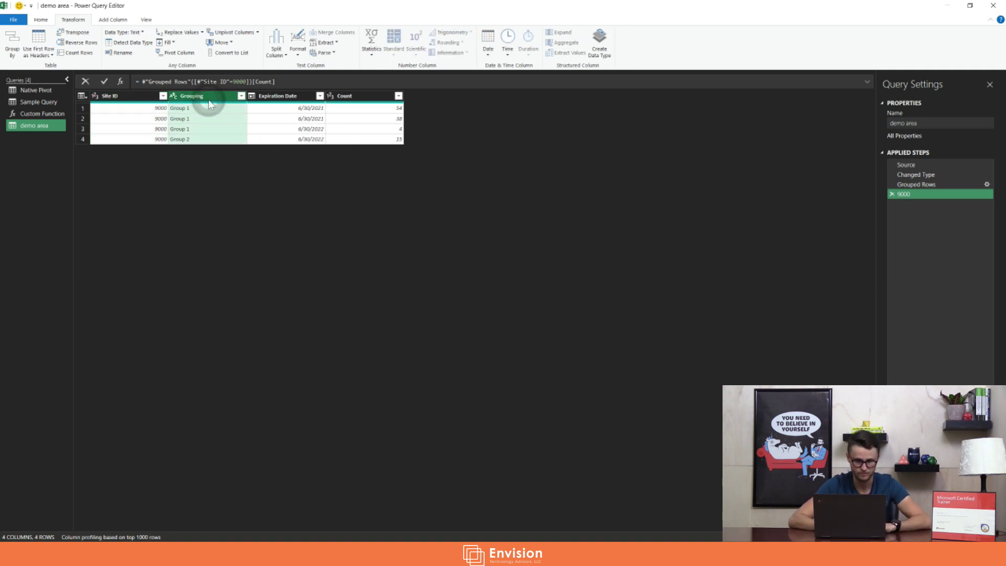
{"action": "left_click", "coordinate": [282, 97], "text": "ctrl"}
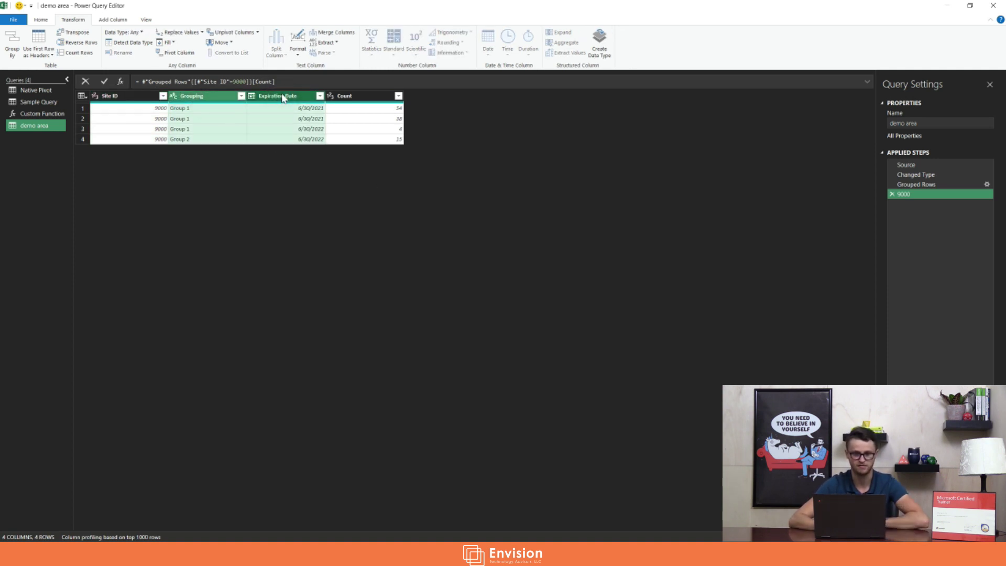
{"action": "right_click", "coordinate": [271, 100]}
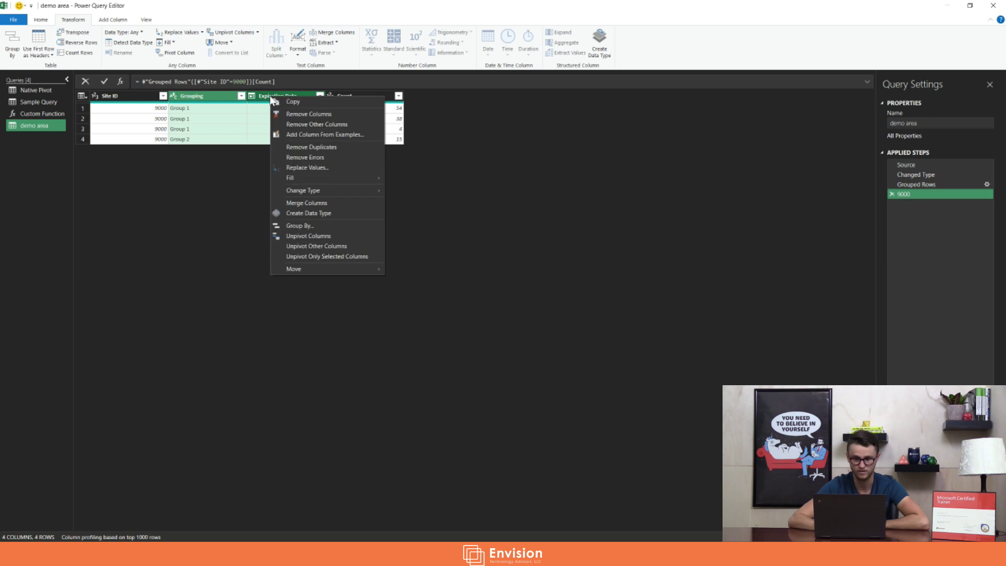
{"action": "left_click", "coordinate": [344, 206]}
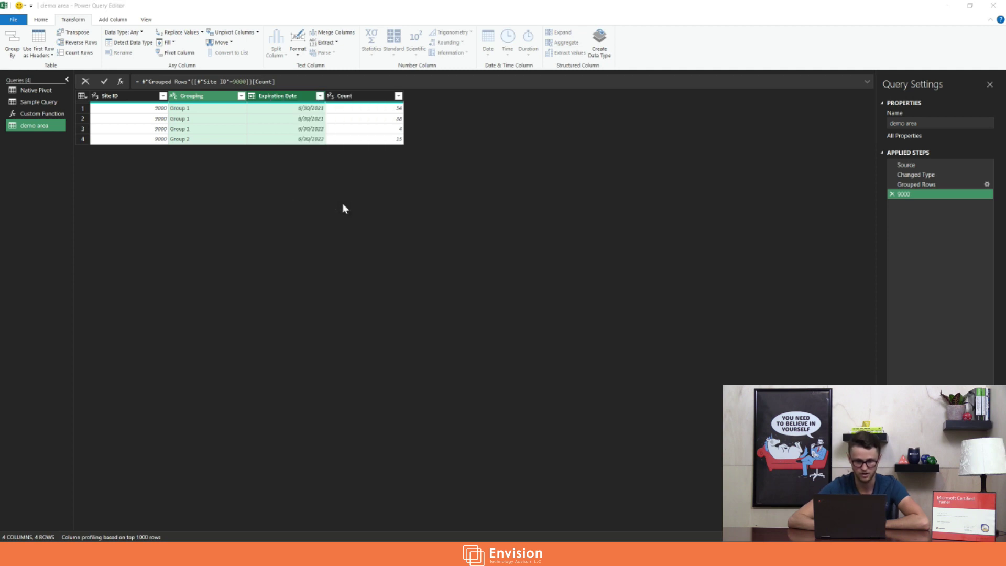
{"action": "left_click", "coordinate": [369, 267]}
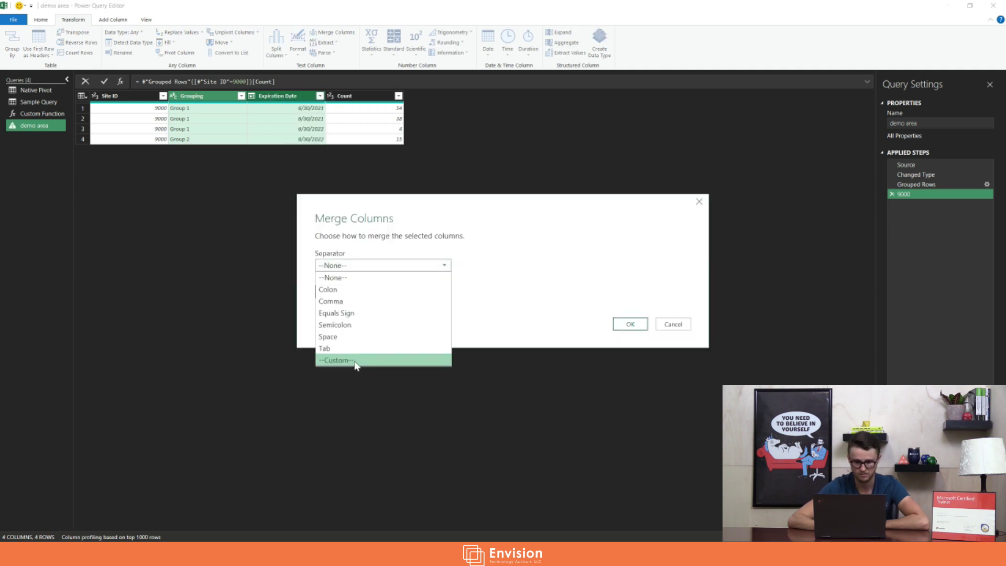
{"action": "left_click", "coordinate": [355, 361]}
{"action": "left_click", "coordinate": [354, 282]}
{"action": "type", "text": "|"}
{"action": "left_click", "coordinate": [632, 341]}
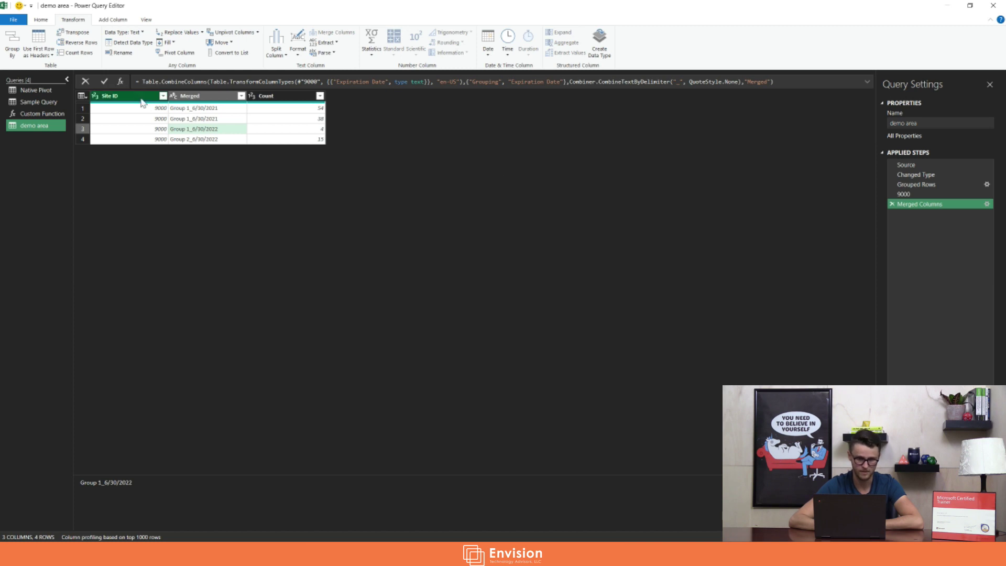
Remove the Site ID column from the drilled-down table
{"action": "right_click", "coordinate": [120, 100]}
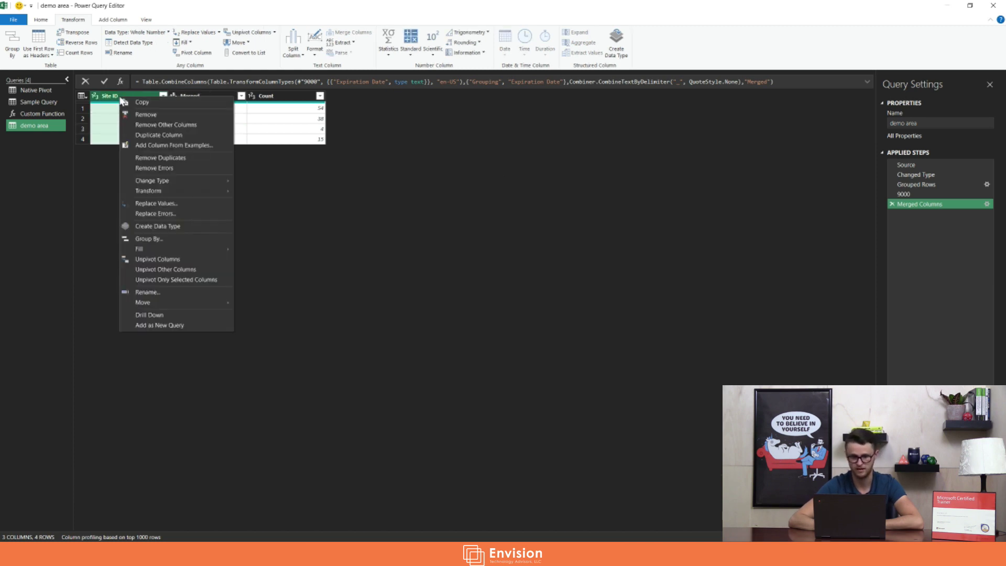
{"action": "left_click", "coordinate": [184, 116]}
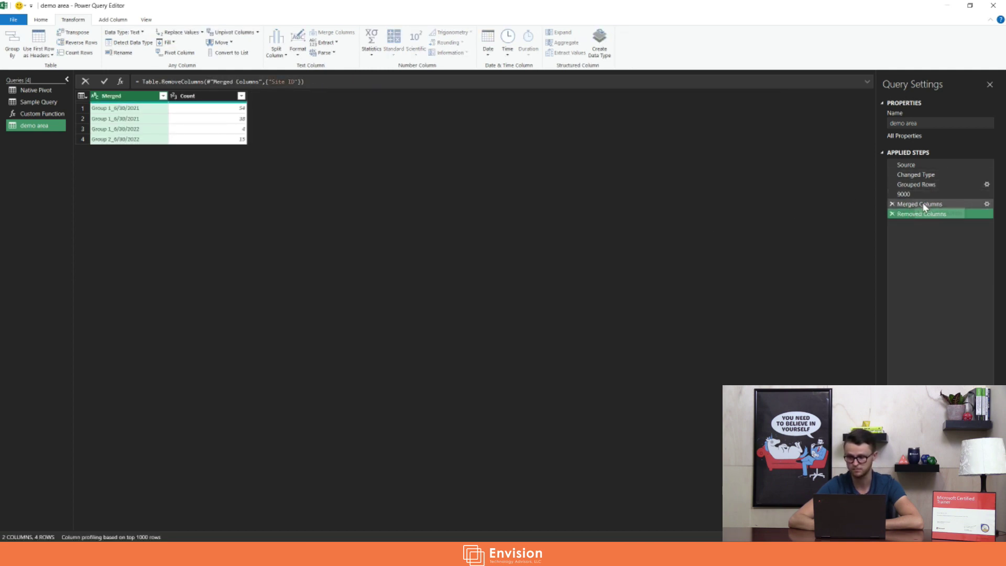
Review demo area's Grouped Rows step and compare Sample Query's nested Count tables between its Grouped Rows and Custom1 steps
{"action": "left_click", "coordinate": [943, 184]}
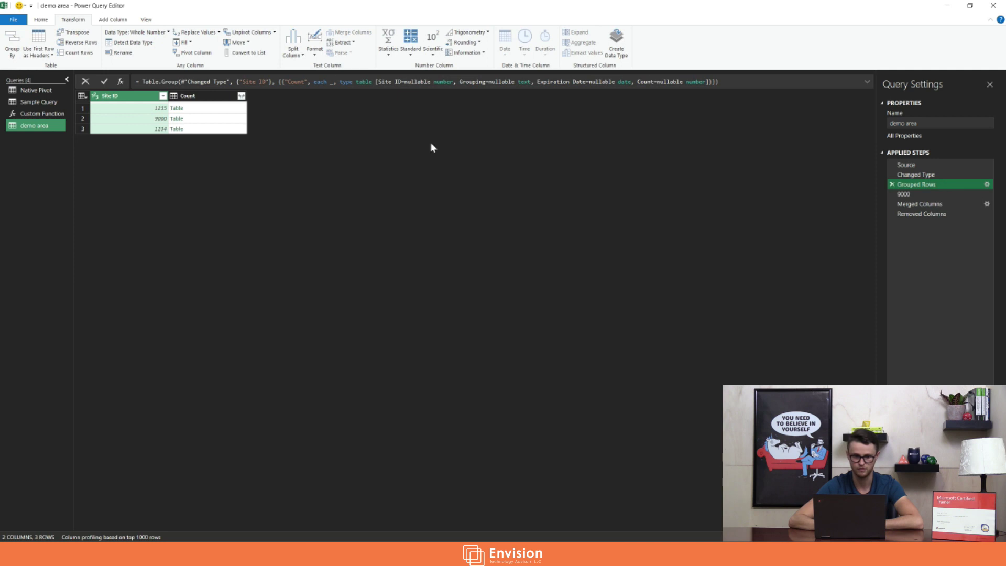
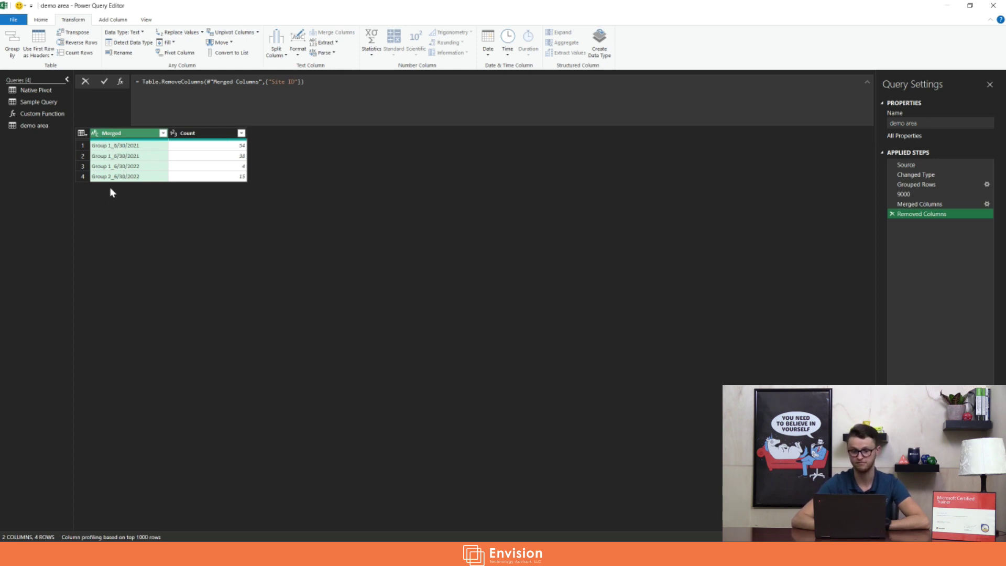
{"action": "left_click", "coordinate": [45, 106]}
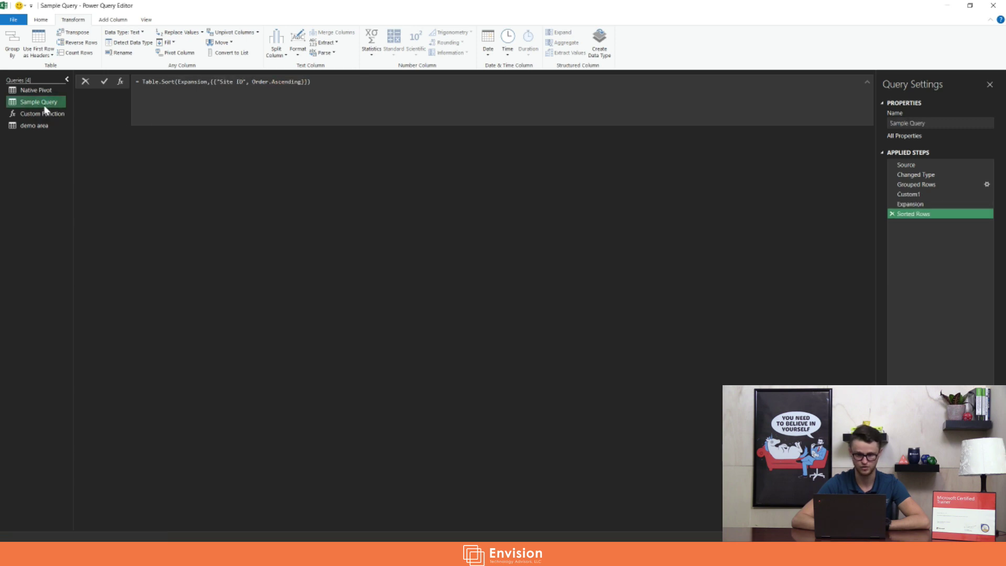
{"action": "left_click", "coordinate": [934, 184]}
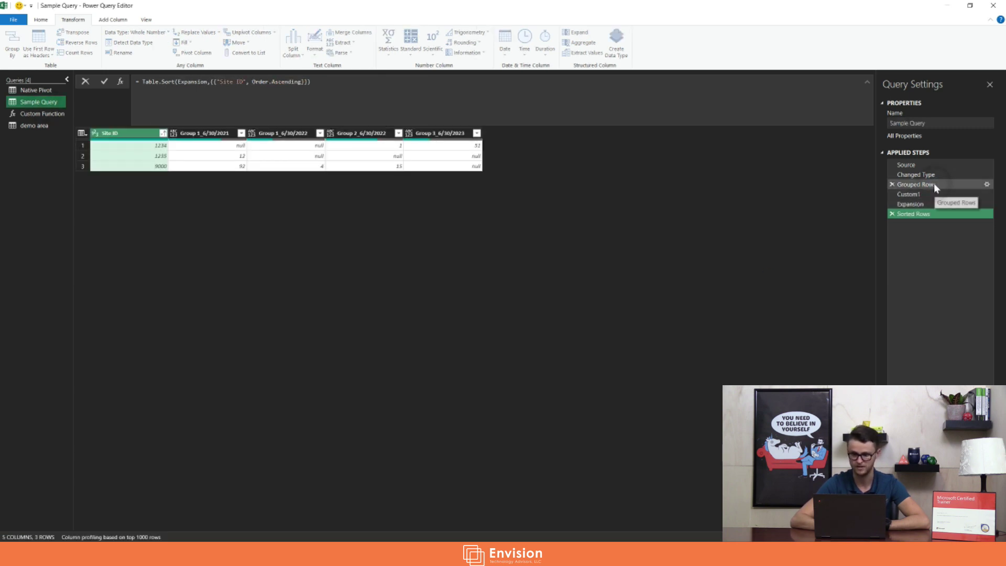
{"action": "left_click", "coordinate": [212, 147]}
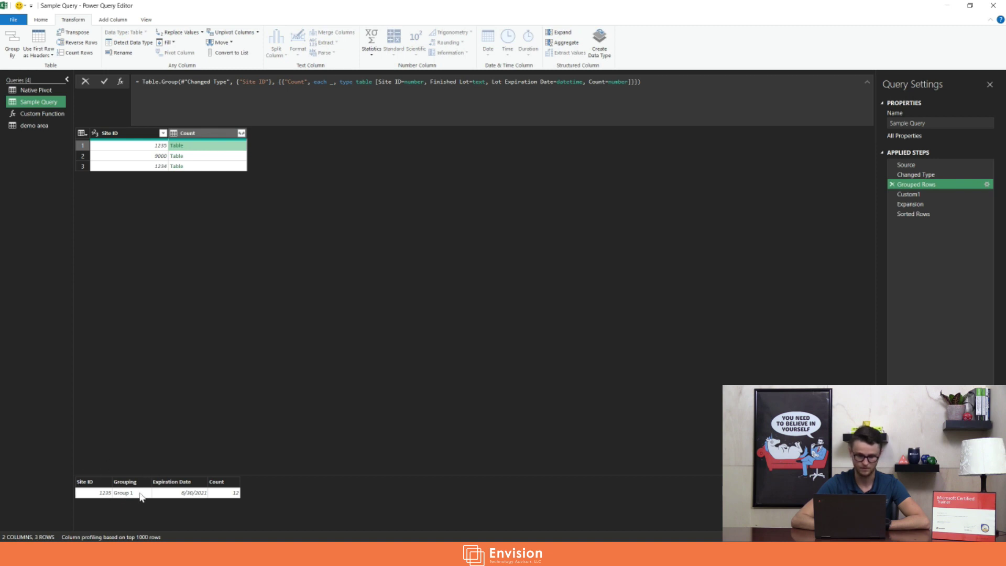
{"action": "left_click", "coordinate": [924, 195]}
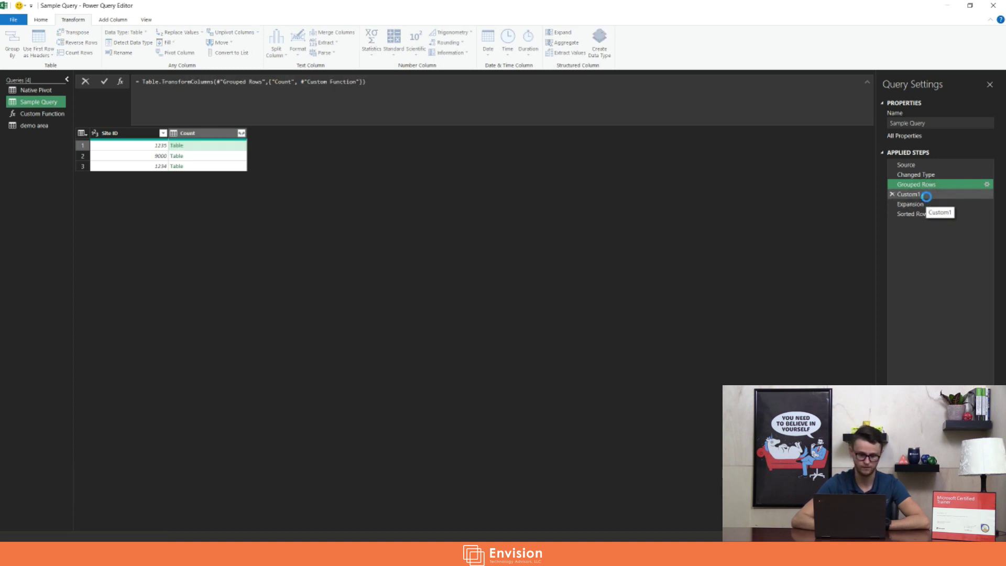
{"action": "left_click", "coordinate": [218, 146]}
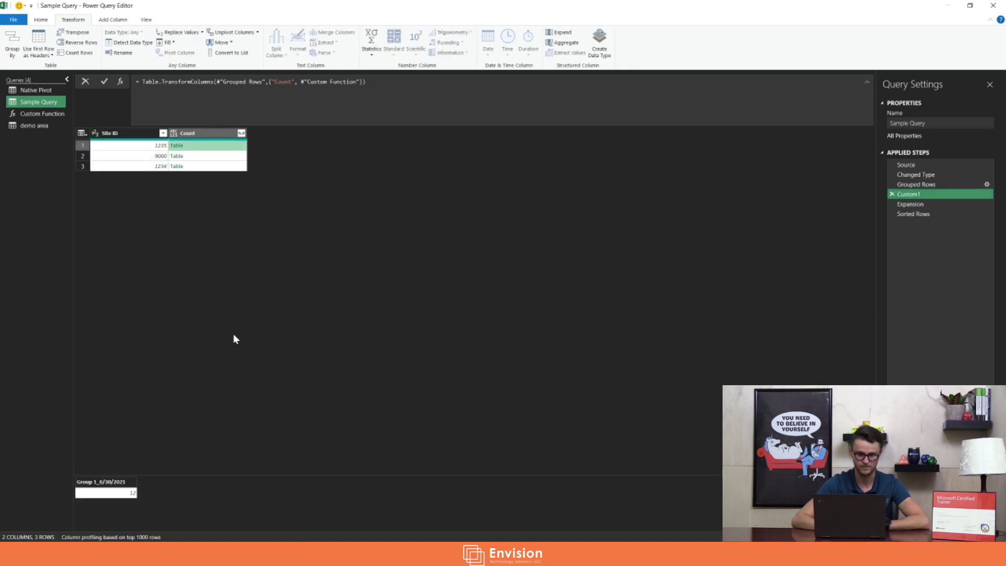
{"action": "left_click", "coordinate": [218, 157]}
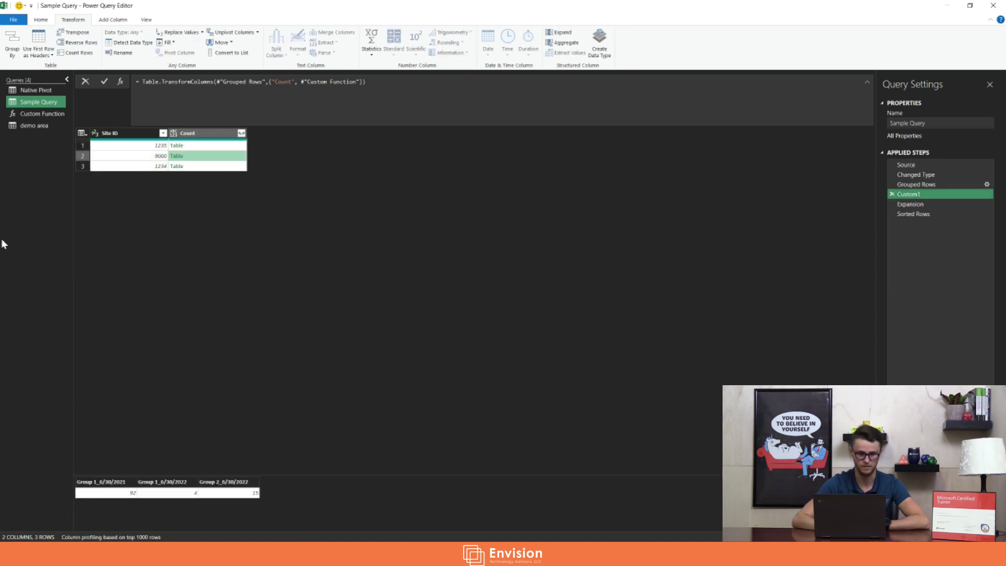
Transpose the demo area table and promote its first row to column headers
{"action": "left_click", "coordinate": [39, 126]}
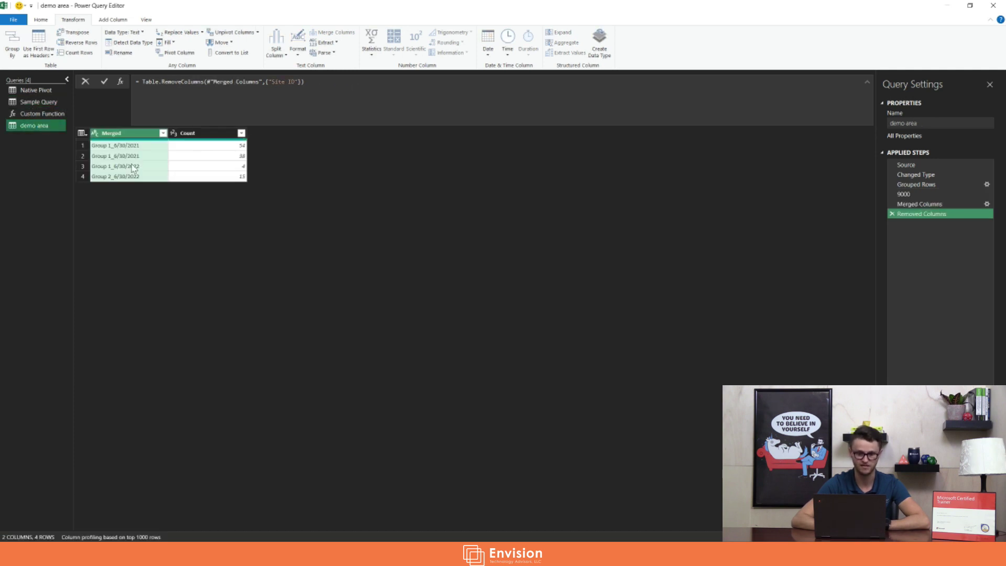
{"action": "left_click", "coordinate": [208, 147]}
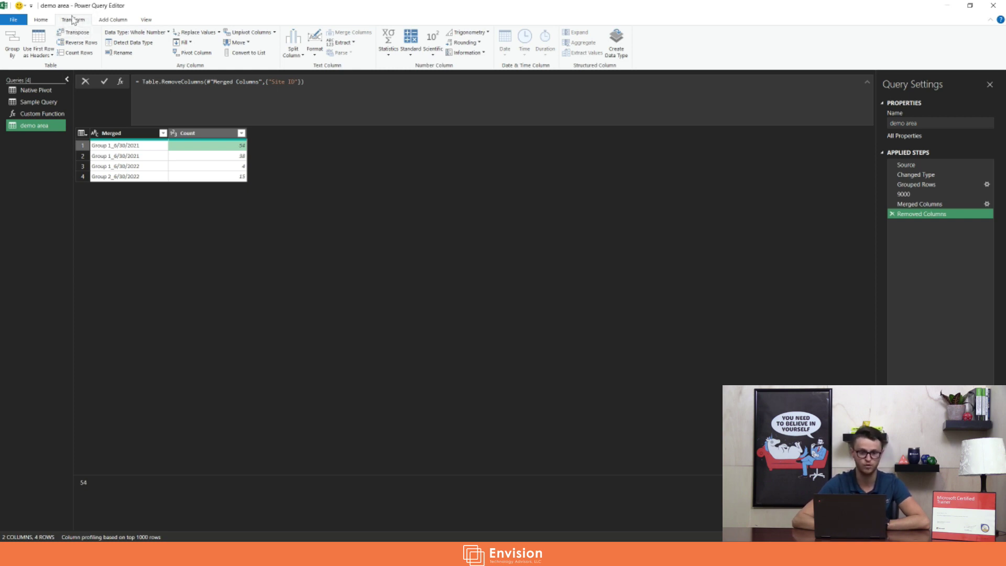
{"action": "left_click", "coordinate": [77, 34]}
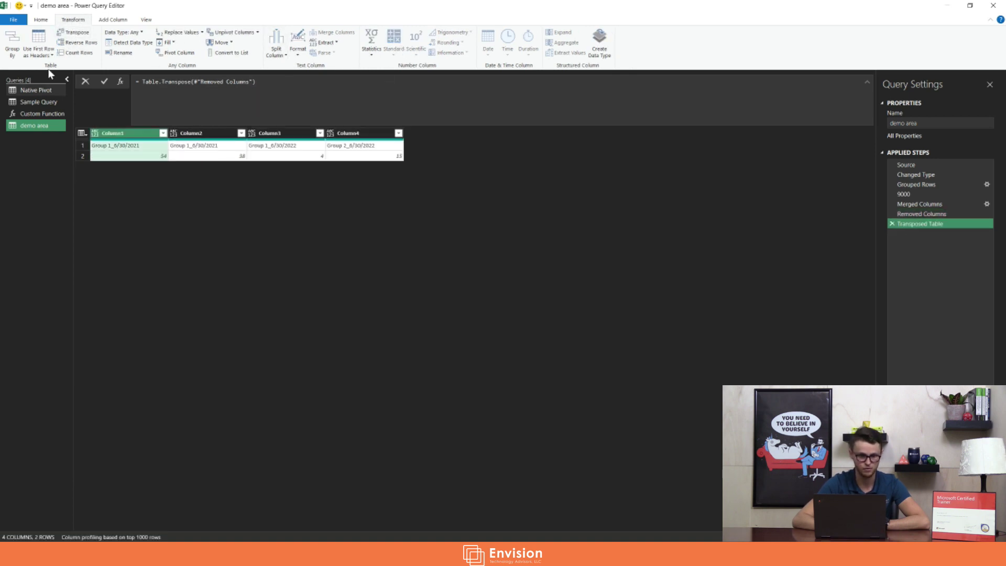
{"action": "left_click", "coordinate": [42, 20]}
{"action": "left_click", "coordinate": [307, 48]}
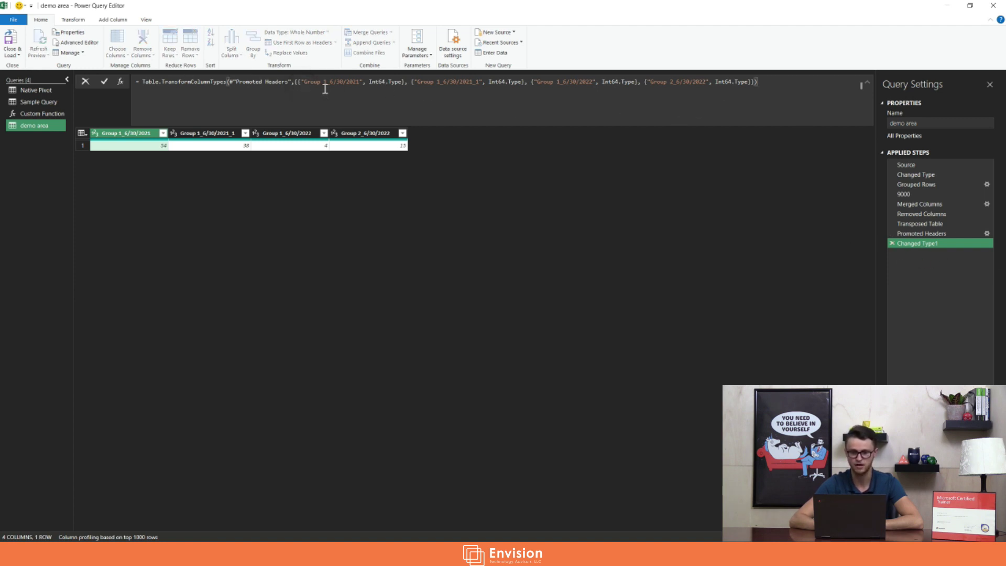
Examine the hard-coded column names and types in the Changed Type1 formula
{"action": "left_click", "coordinate": [388, 83]}
{"action": "key", "text": "shift+End"}
{"action": "left_click", "coordinate": [295, 83]}
{"action": "key", "text": "shift+End"}
{"action": "left_click", "coordinate": [877, 238]}
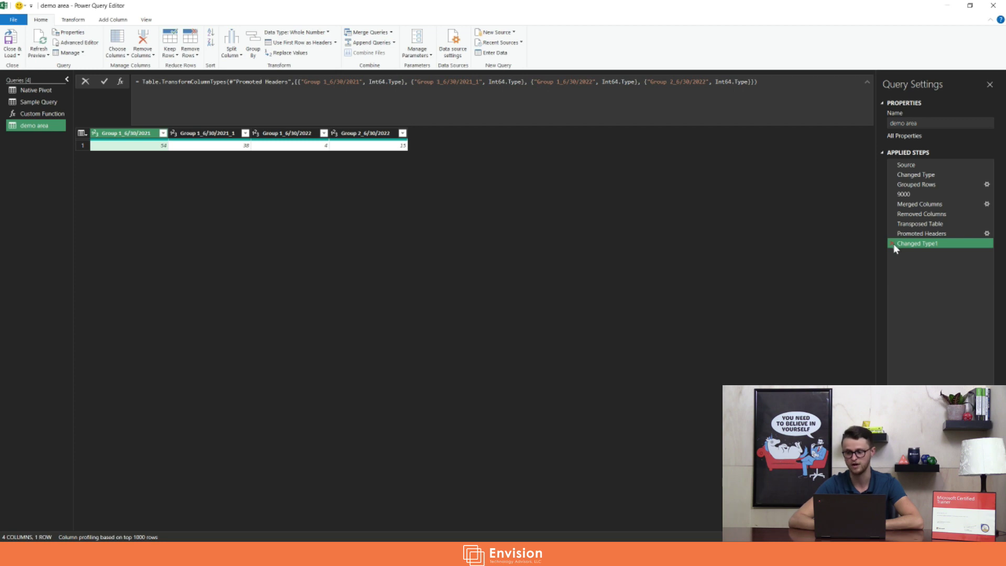
Delete demo area's Changed Type1 step and review its 9000 and Grouped Rows steps, previewing the nested Count tables
{"action": "left_click", "coordinate": [891, 244]}
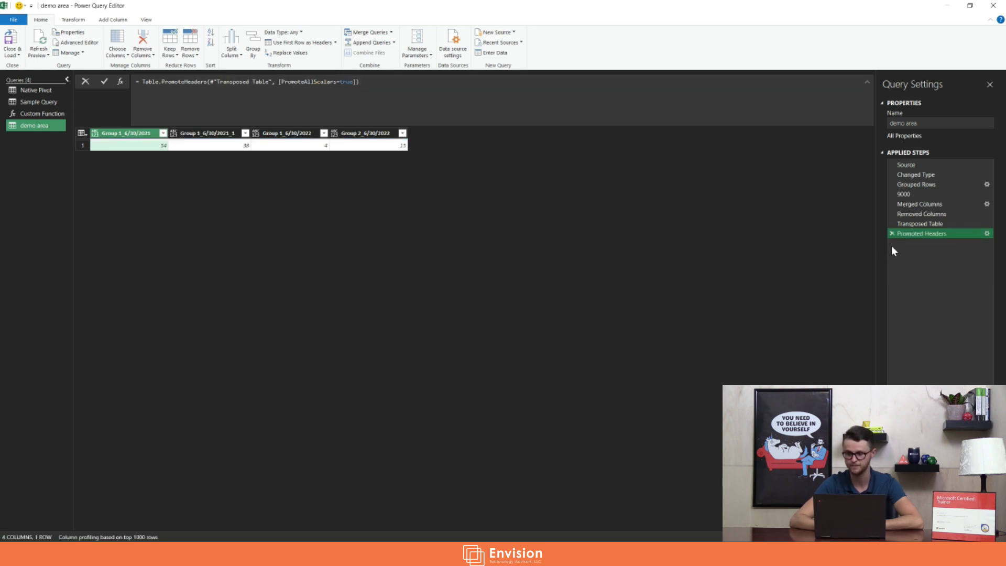
{"action": "left_click", "coordinate": [912, 195]}
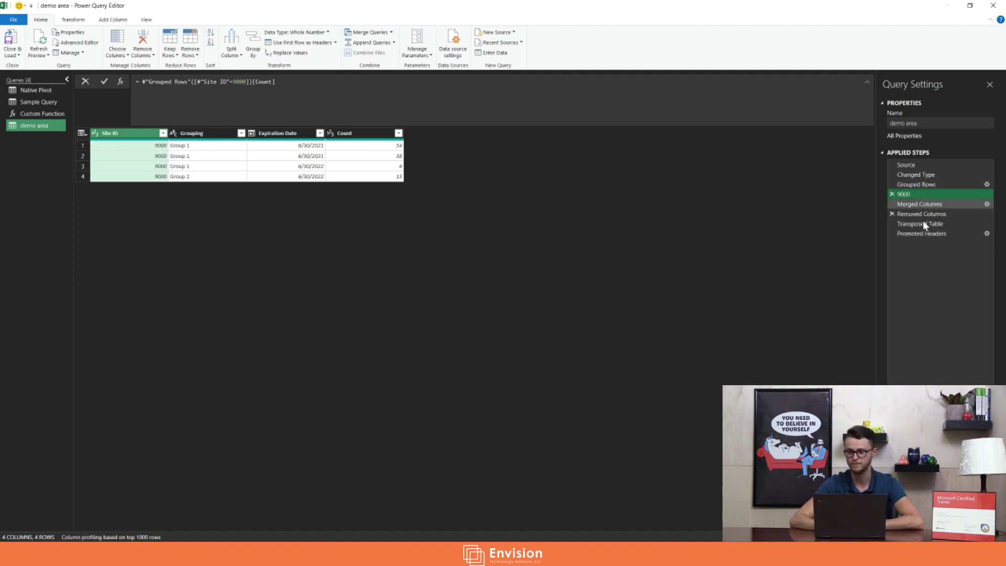
{"action": "left_click", "coordinate": [936, 184]}
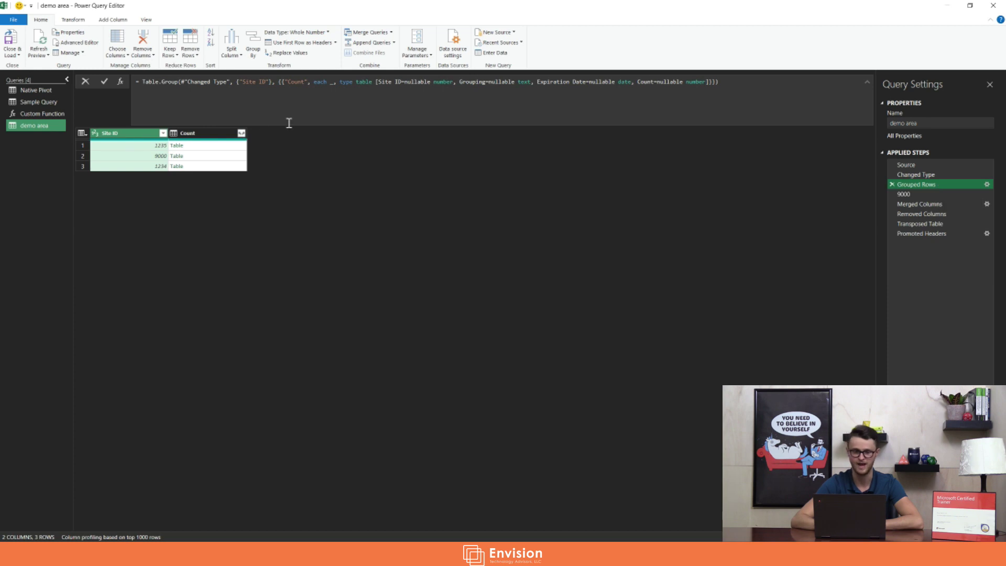
{"action": "left_click", "coordinate": [214, 145]}
{"action": "left_click", "coordinate": [221, 156]}
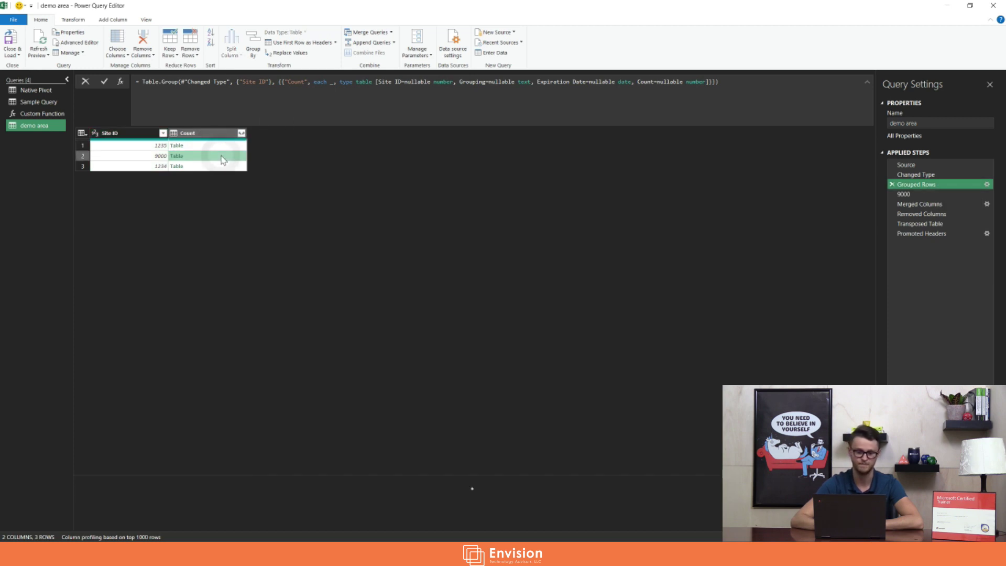
{"action": "left_click", "coordinate": [225, 167]}
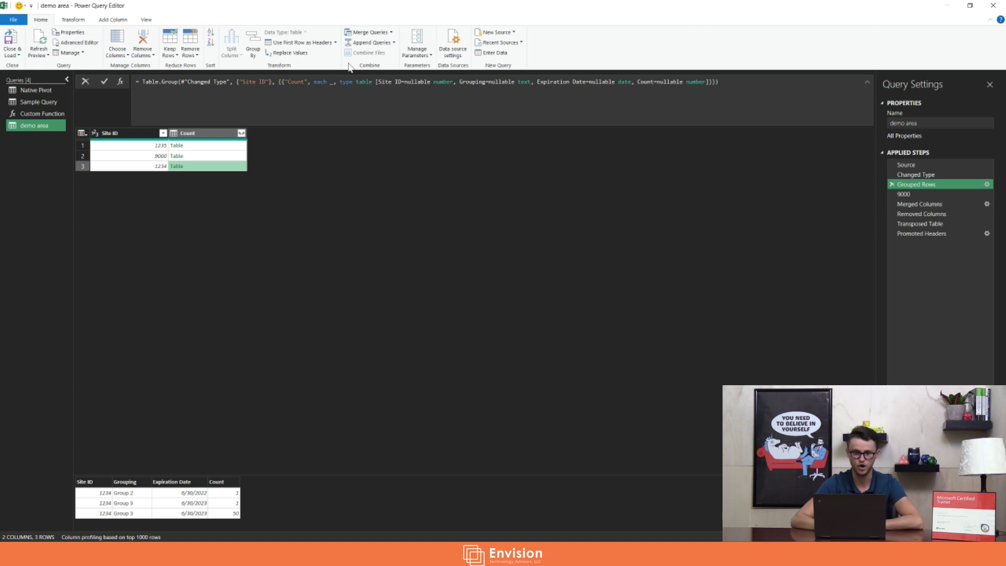
Copy demo area's M code from the Merged Columns line through the final Promoted Headers line
{"action": "left_click", "coordinate": [79, 43]}
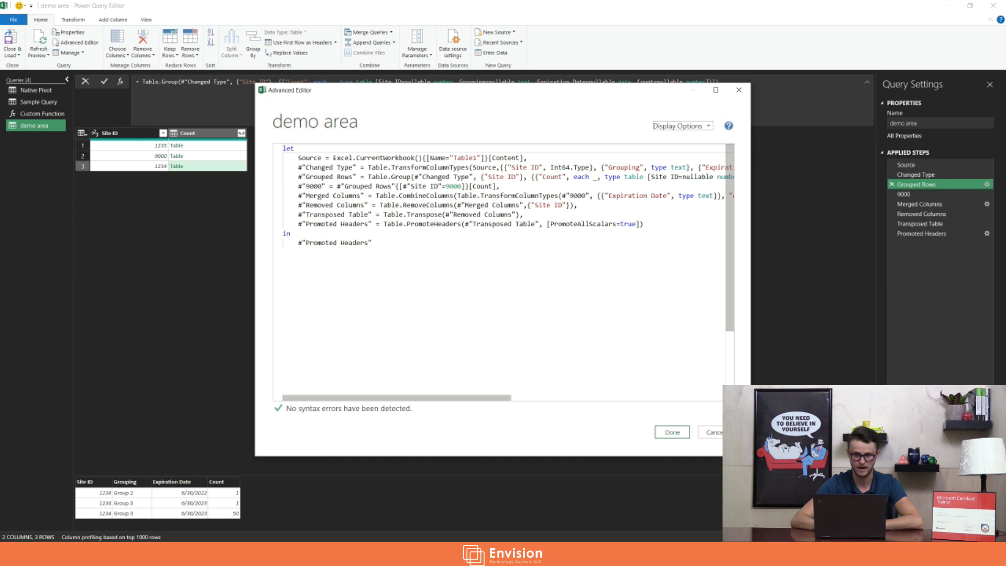
{"action": "left_click", "coordinate": [283, 196]}
{"action": "key", "text": "ctrl+shift+End"}
{"action": "key", "text": "ctrl+c"}
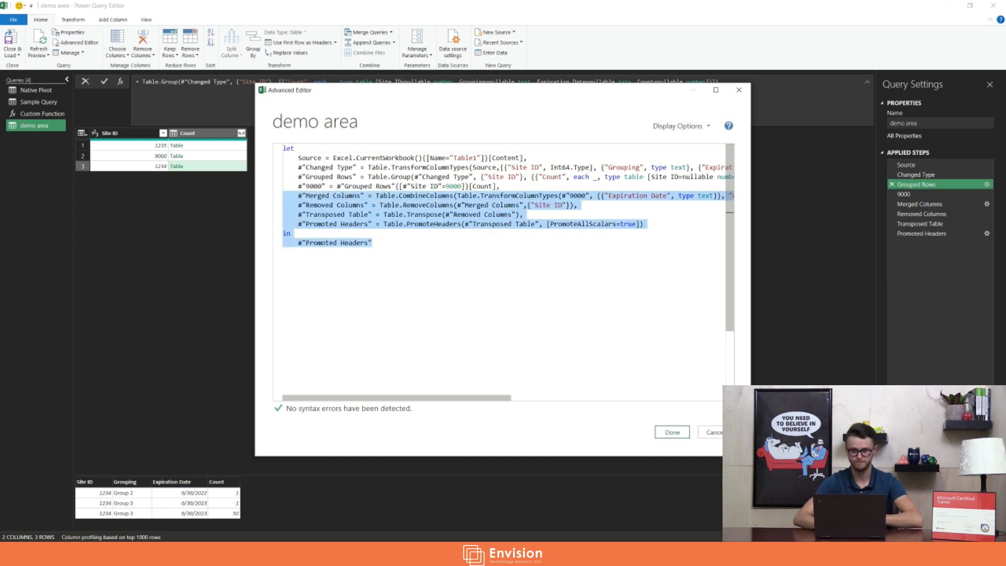
{"action": "left_click", "coordinate": [672, 432]}
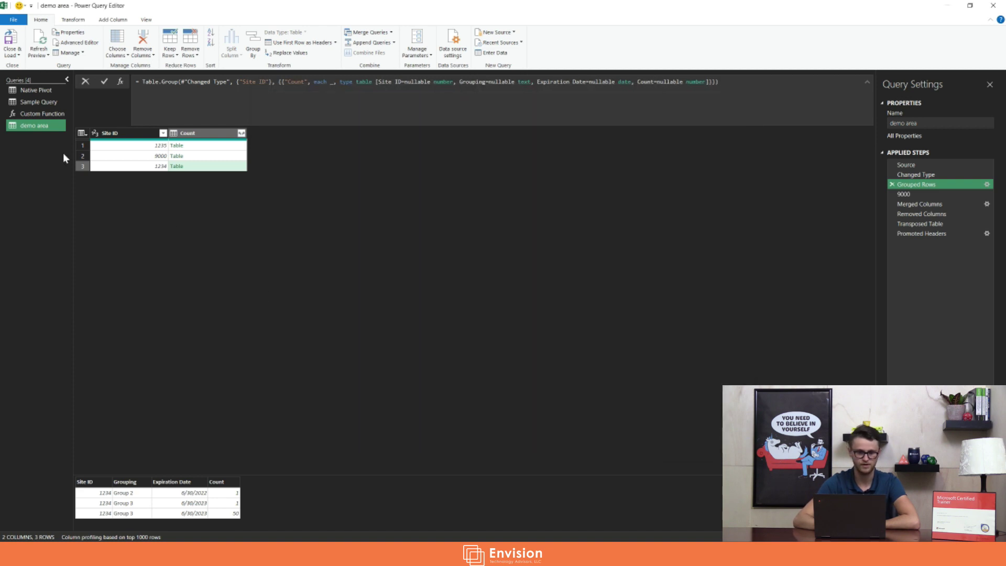
Create a new blank query
{"action": "right_click", "coordinate": [25, 168]}
{"action": "mouse_move", "coordinate": [65, 184]}
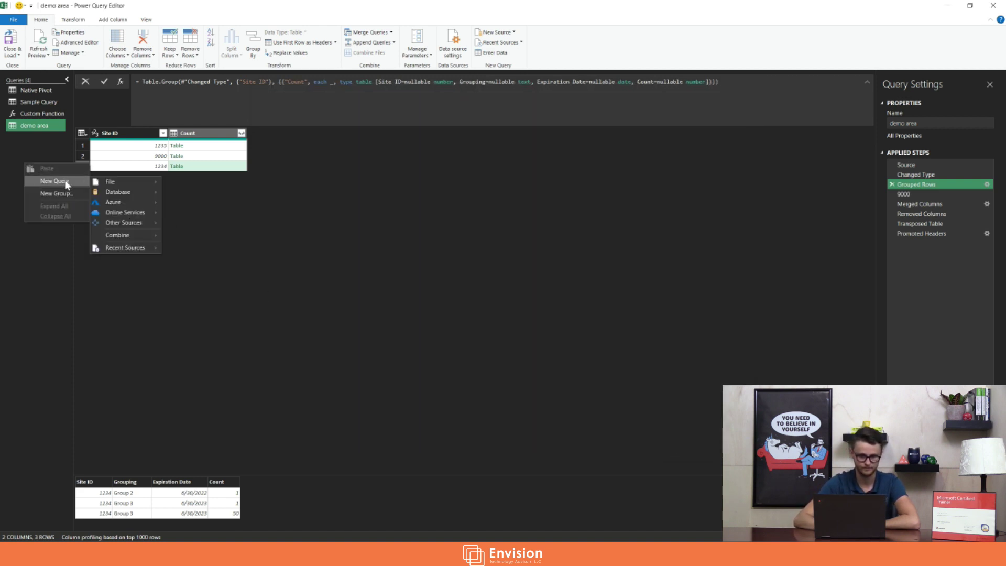
{"action": "mouse_move", "coordinate": [133, 241]}
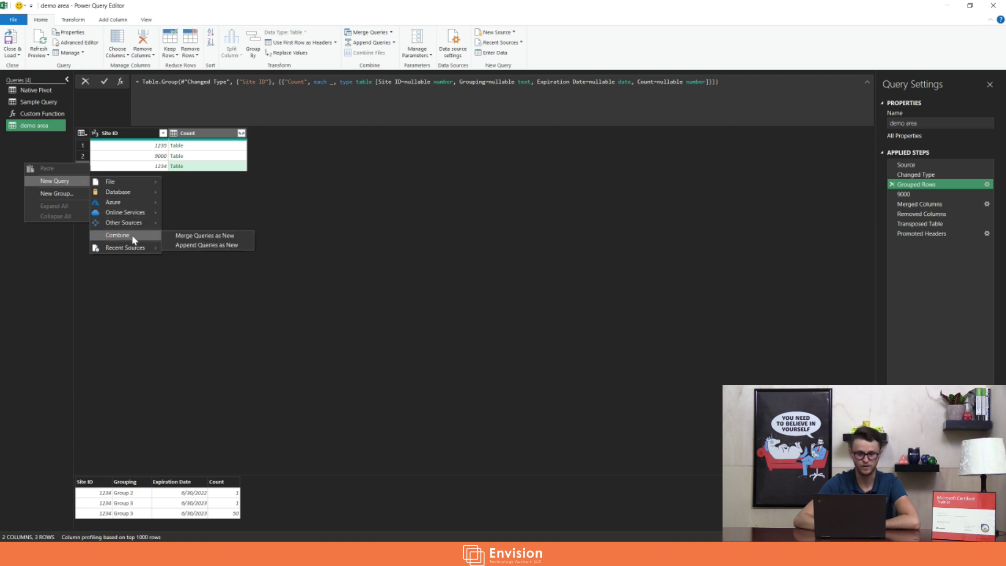
{"action": "mouse_move", "coordinate": [134, 221]}
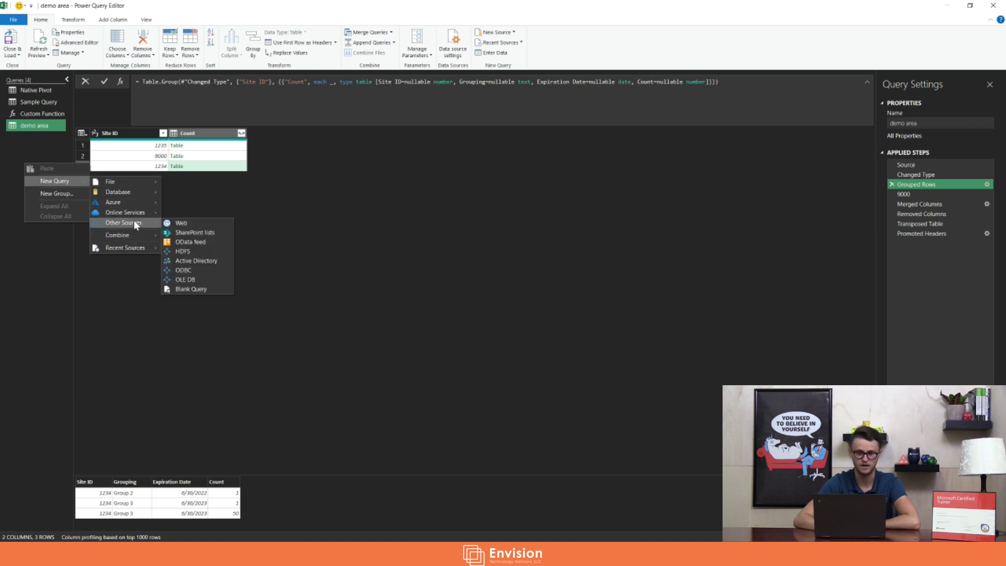
{"action": "left_click", "coordinate": [201, 290]}
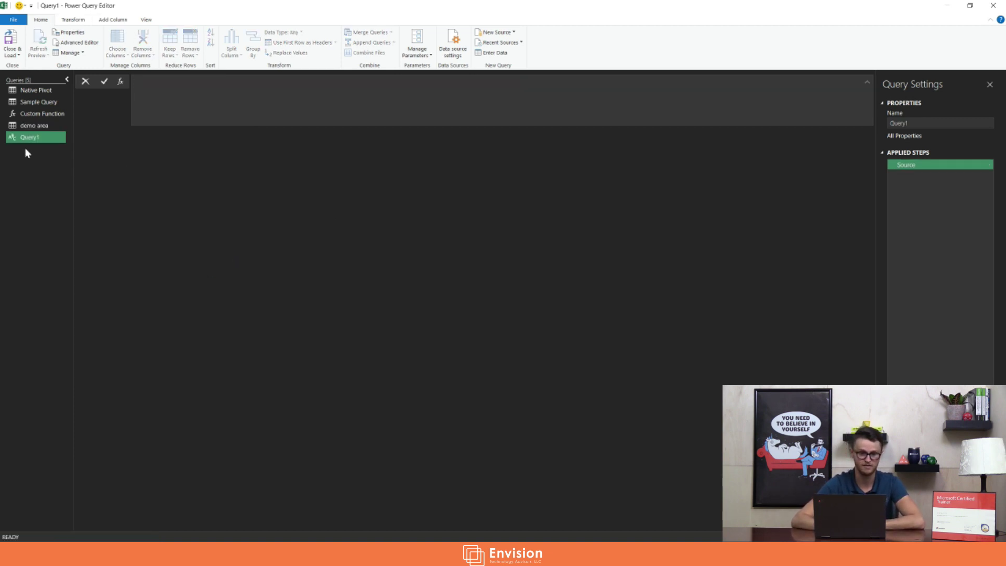
Replace everything after let in the blank query's M code with the copied demo area code
{"action": "left_click", "coordinate": [76, 42]}
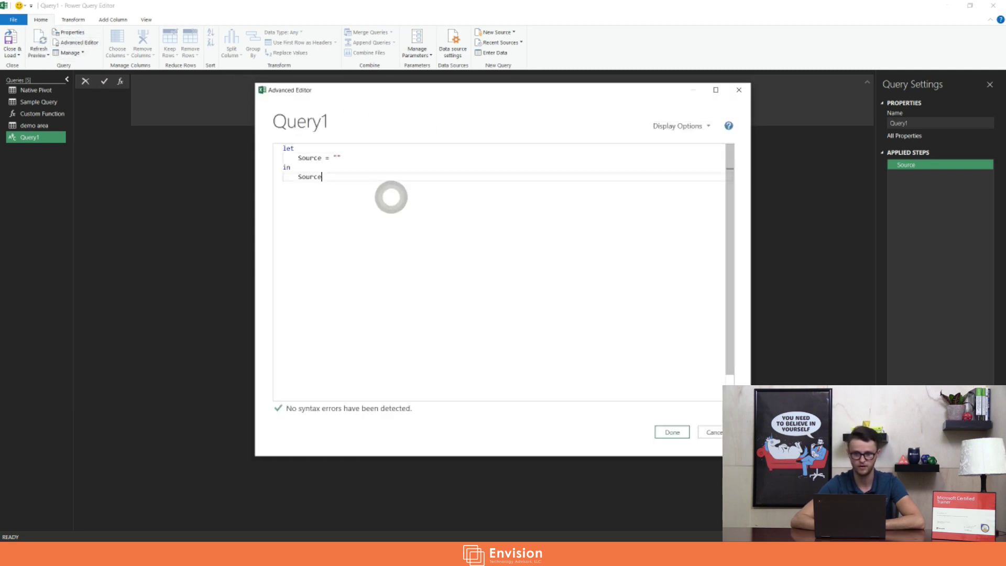
{"action": "left_click_drag", "start_coordinate": [321, 177], "coordinate": [270, 163]}
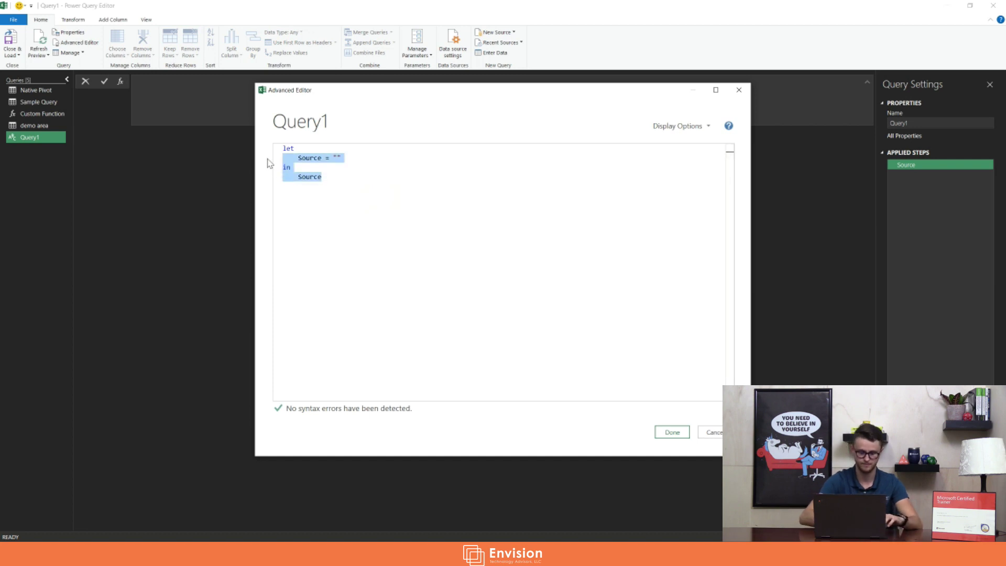
{"action": "key", "text": "ctrl+v"}
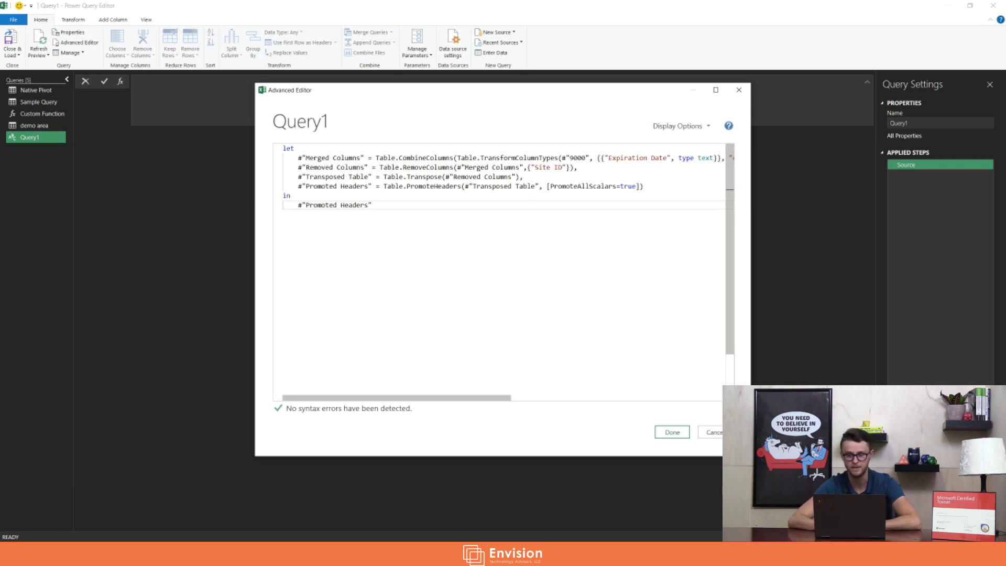
Trace how each pasted step references the previous one, from Promoted Headers back to the #"9000" reference in Merged Columns
{"action": "left_click_drag", "start_coordinate": [297, 186], "coordinate": [369, 186]}
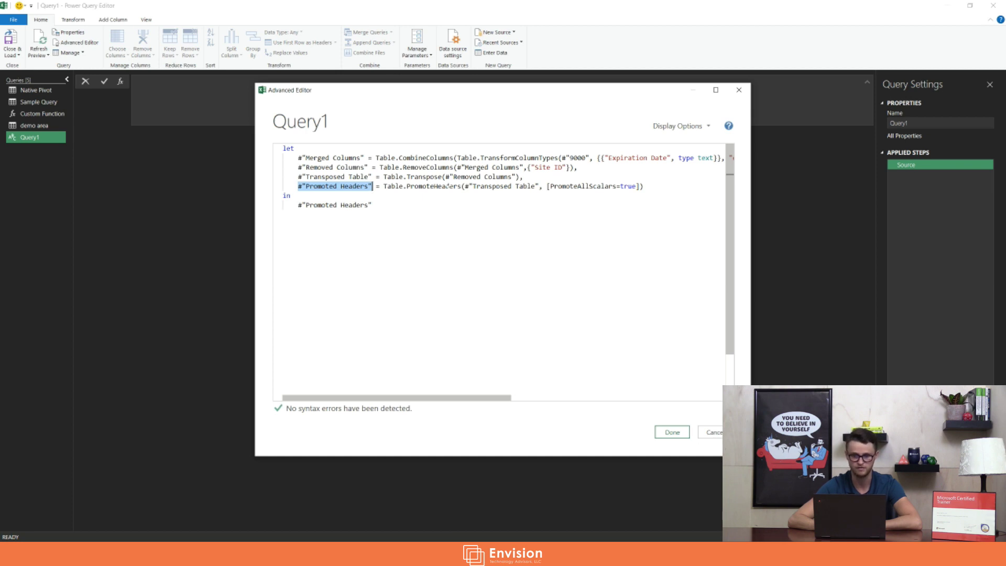
{"action": "left_click_drag", "start_coordinate": [468, 186], "coordinate": [535, 186]}
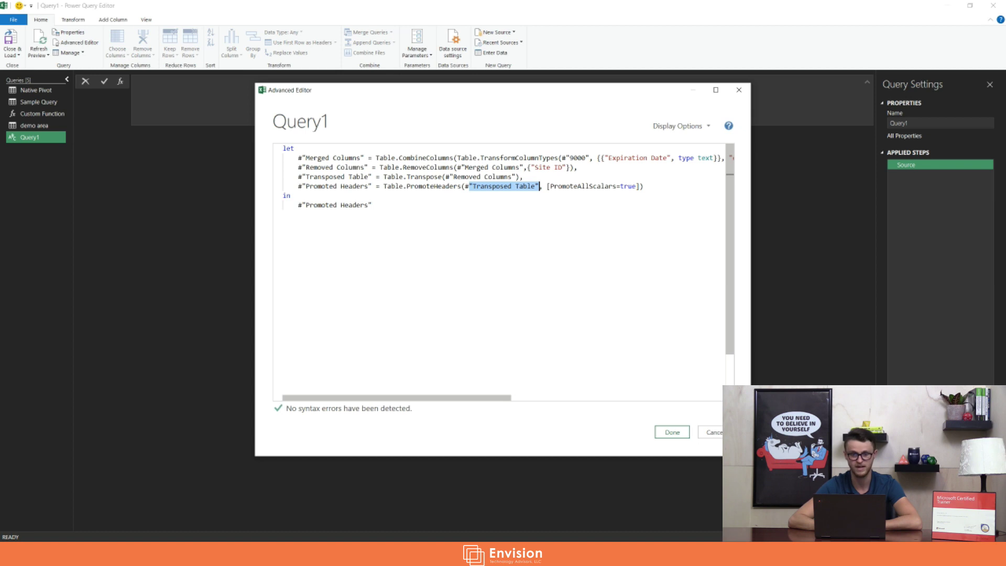
{"action": "left_click_drag", "start_coordinate": [297, 177], "coordinate": [375, 177]}
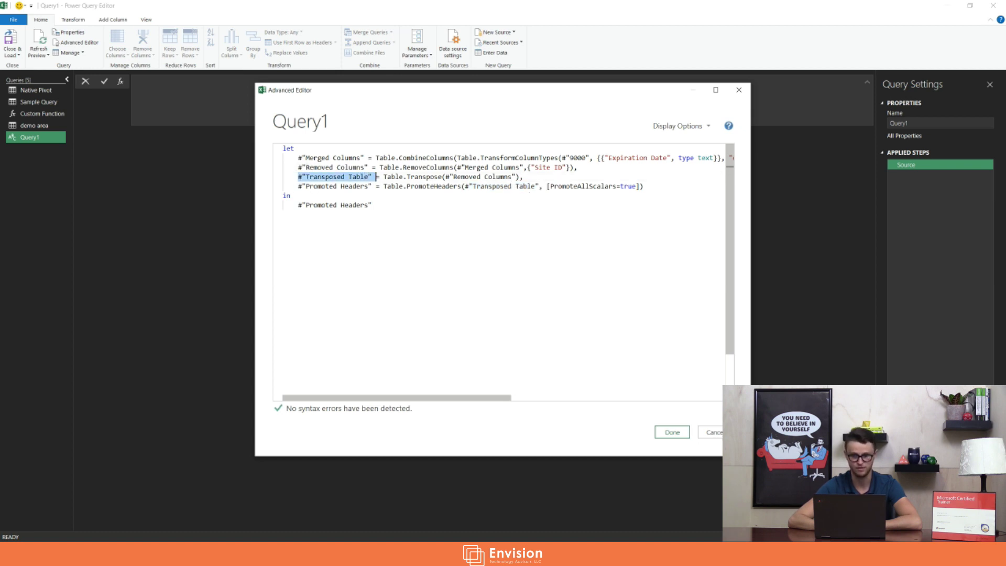
{"action": "left_click_drag", "start_coordinate": [450, 176], "coordinate": [512, 177]}
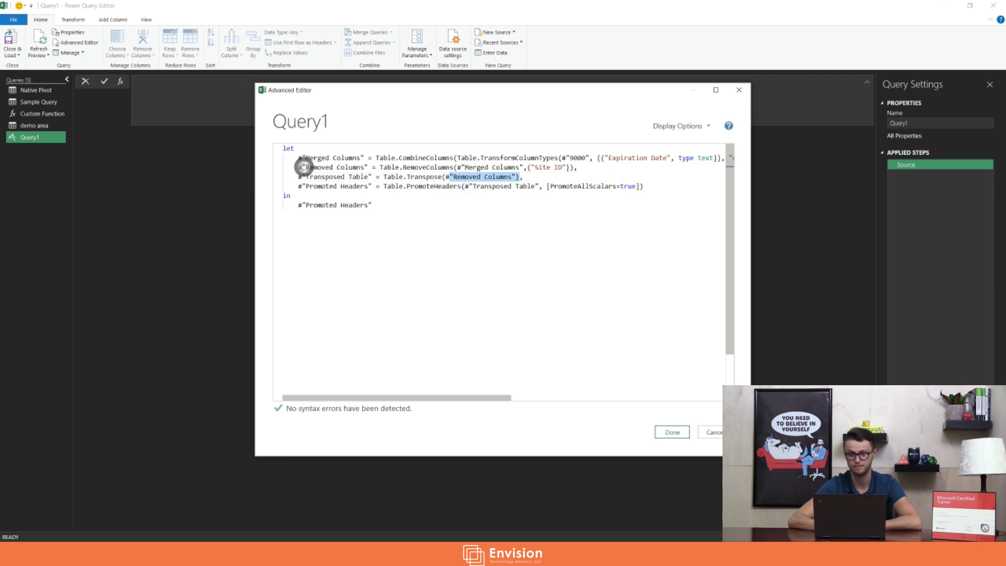
{"action": "left_click", "coordinate": [302, 167]}
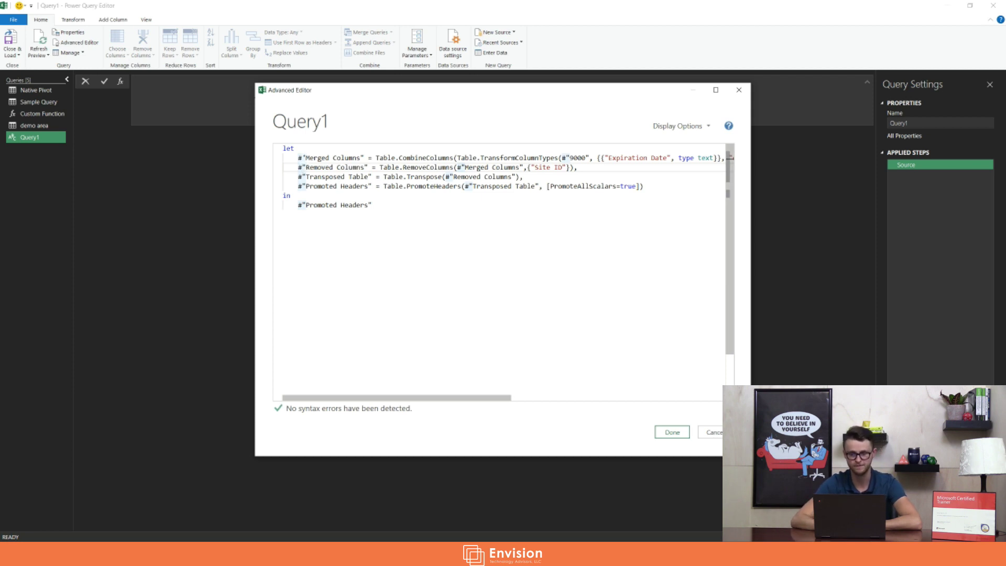
{"action": "left_click_drag", "start_coordinate": [303, 158], "coordinate": [358, 157]}
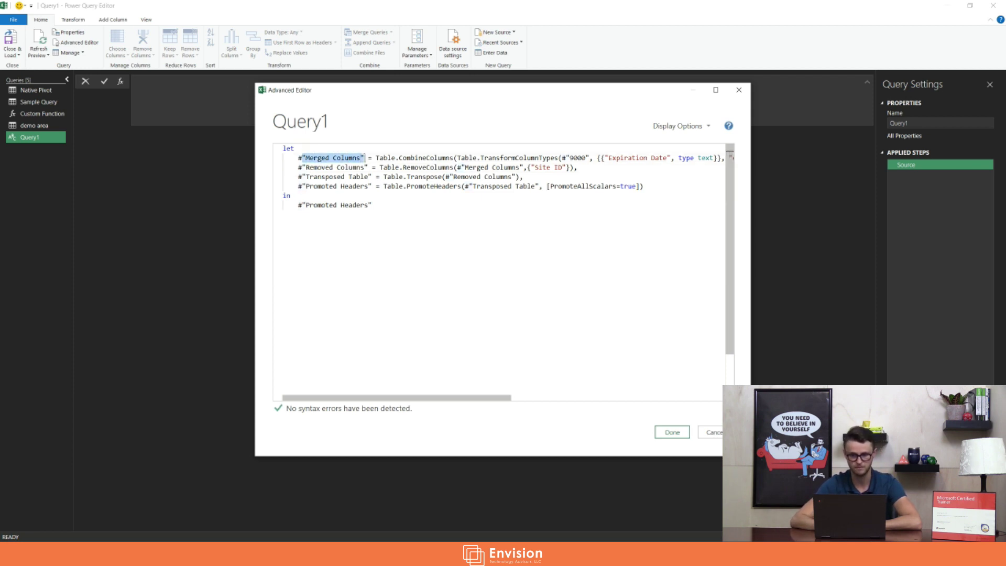
{"action": "mouse_move", "coordinate": [561, 158]}
{"action": "left_mouse_down"}
{"action": "mouse_move", "coordinate": [591, 158]}
{"action": "mouse_move", "coordinate": [578, 167]}
{"action": "left_mouse_up"}
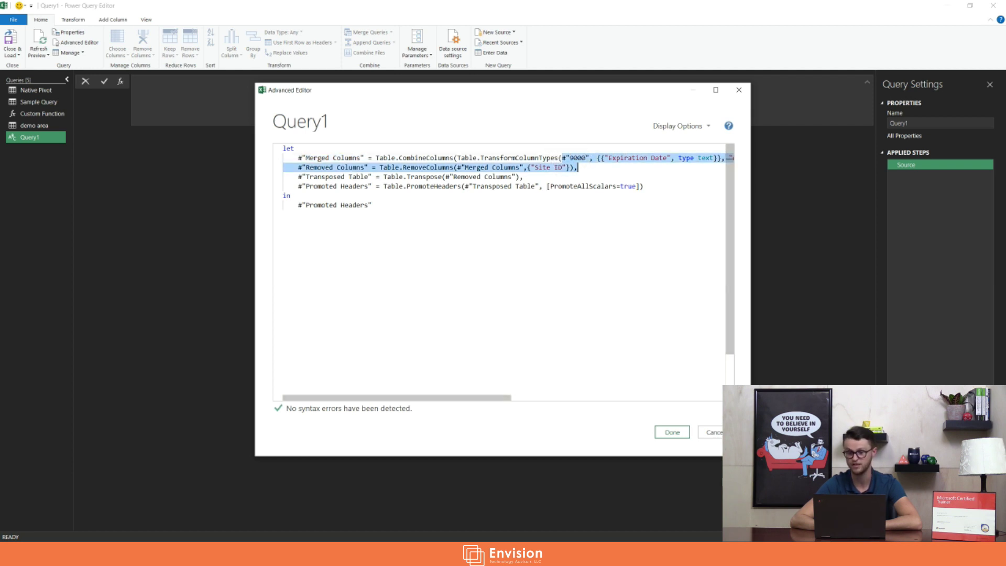
{"action": "left_click", "coordinate": [577, 158]}
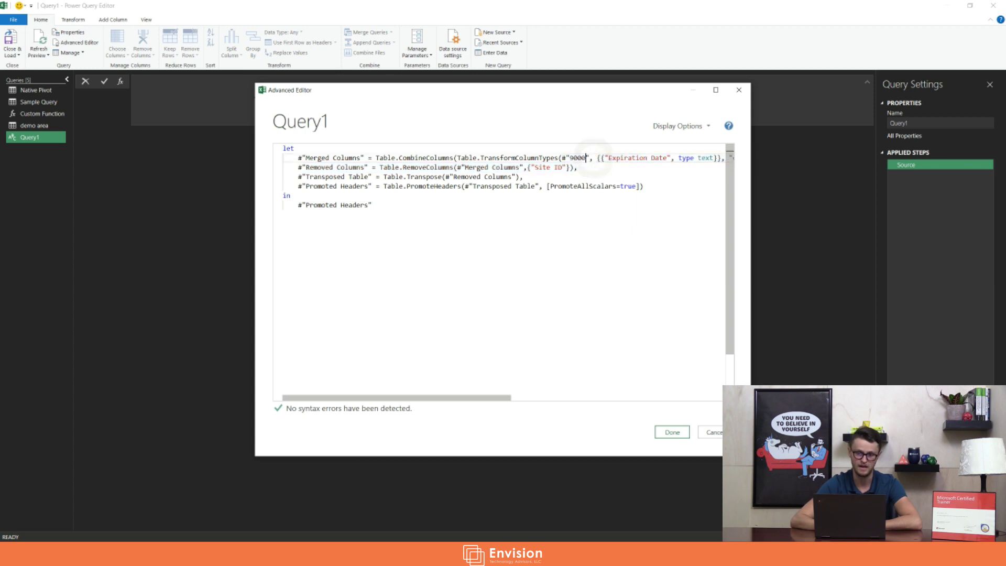
{"action": "mouse_move", "coordinate": [574, 158]}
{"action": "left_mouse_down"}
{"action": "mouse_move", "coordinate": [587, 158]}
{"action": "mouse_move", "coordinate": [563, 158]}
{"action": "left_mouse_up"}
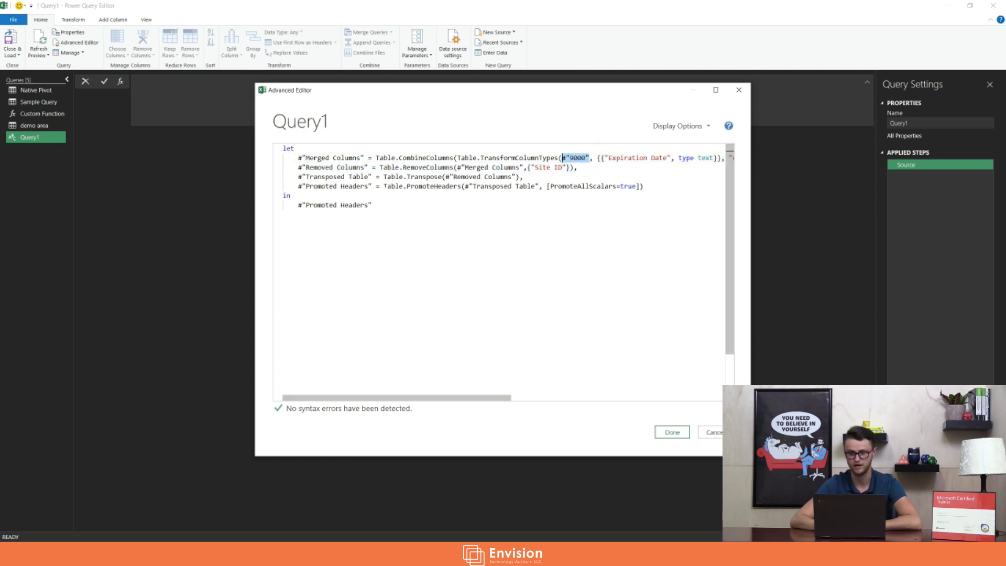
Add the function header () => above the let block, separated by an empty line
{"action": "left_click", "coordinate": [284, 148]}
{"action": "key", "text": "Return"}
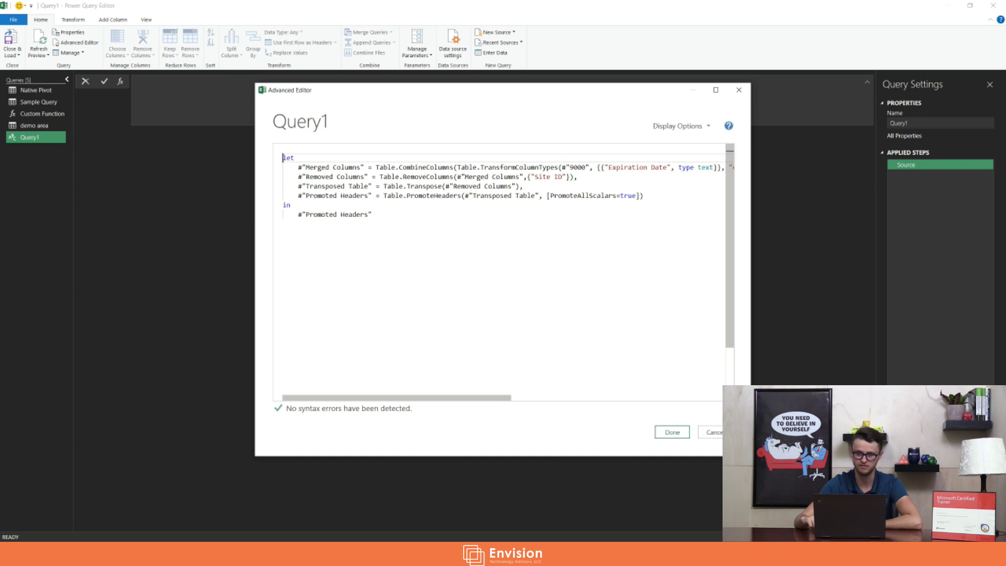
{"action": "key", "text": "Return"}
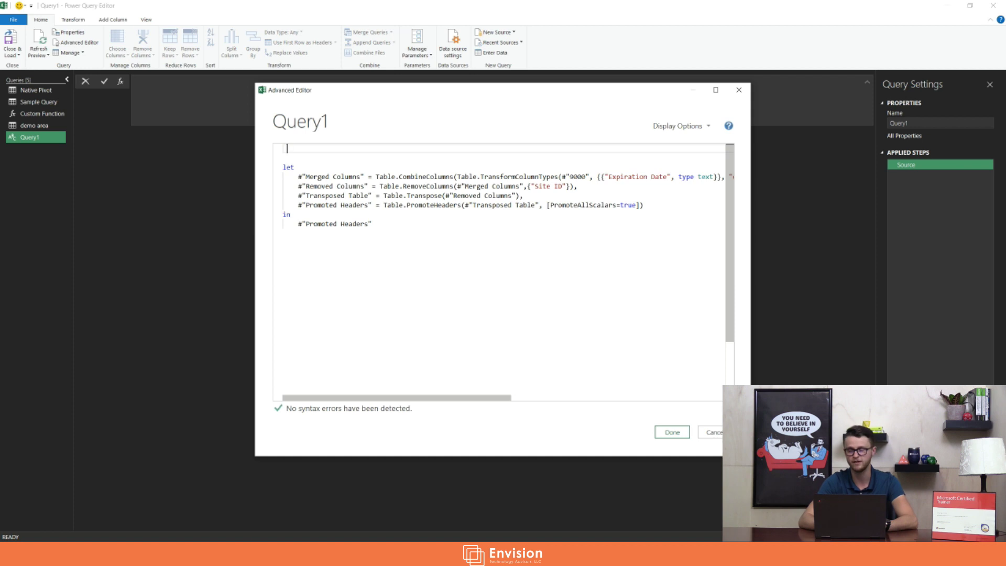
{"action": "type", "text": "=>"}
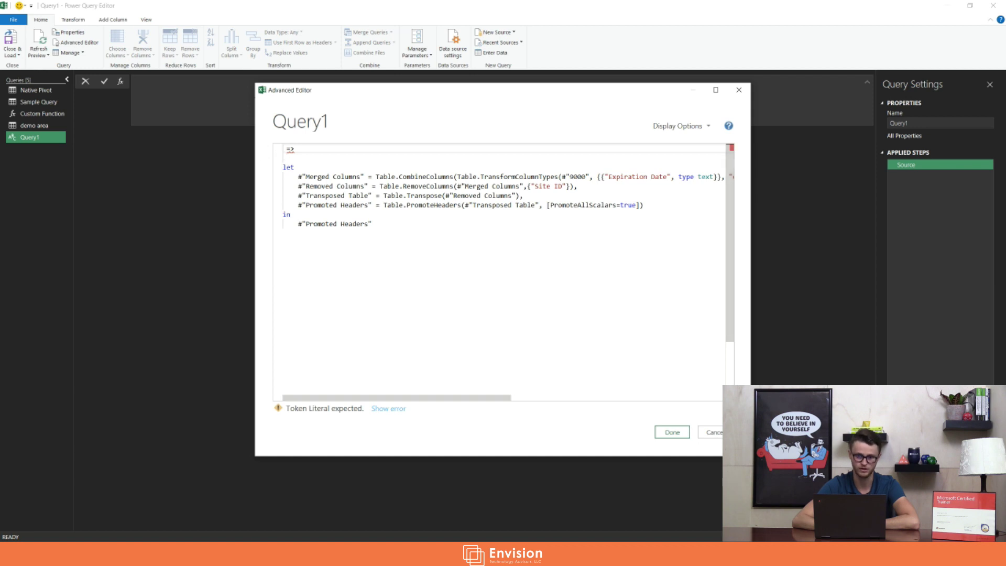
{"action": "left_click", "coordinate": [307, 148]}
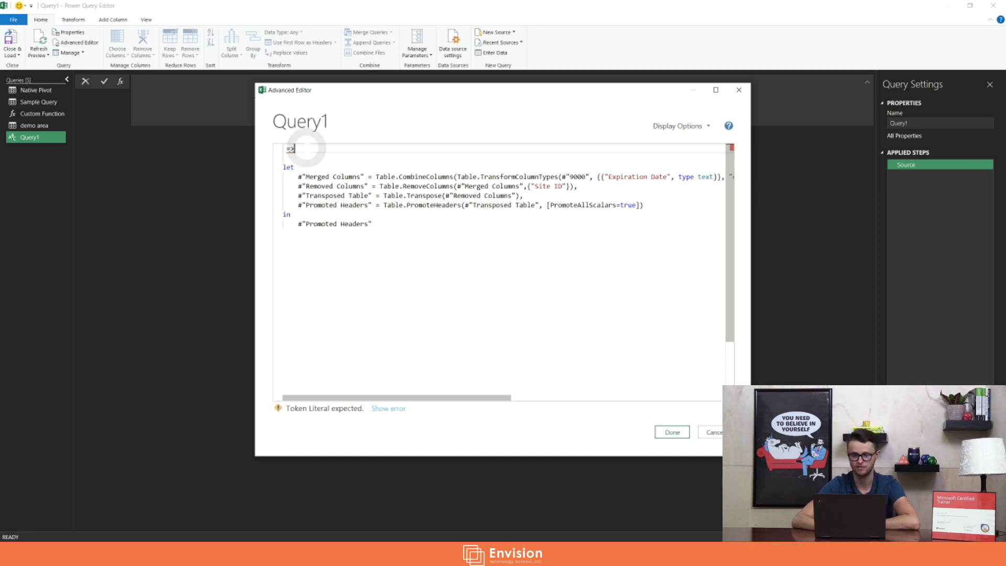
{"action": "left_click_drag", "start_coordinate": [283, 158], "coordinate": [372, 224]}
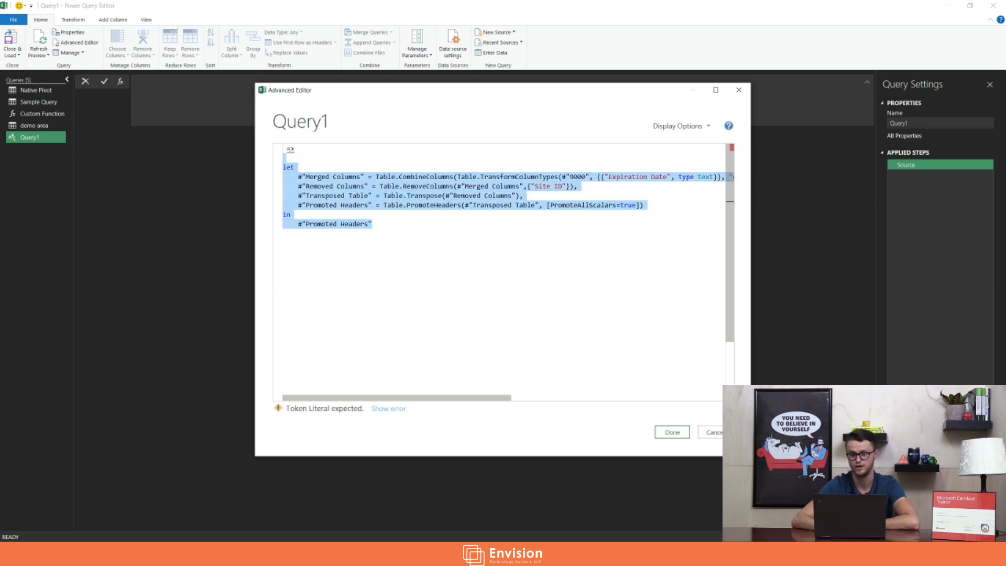
{"action": "left_click", "coordinate": [460, 236]}
{"action": "left_click", "coordinate": [286, 146]}
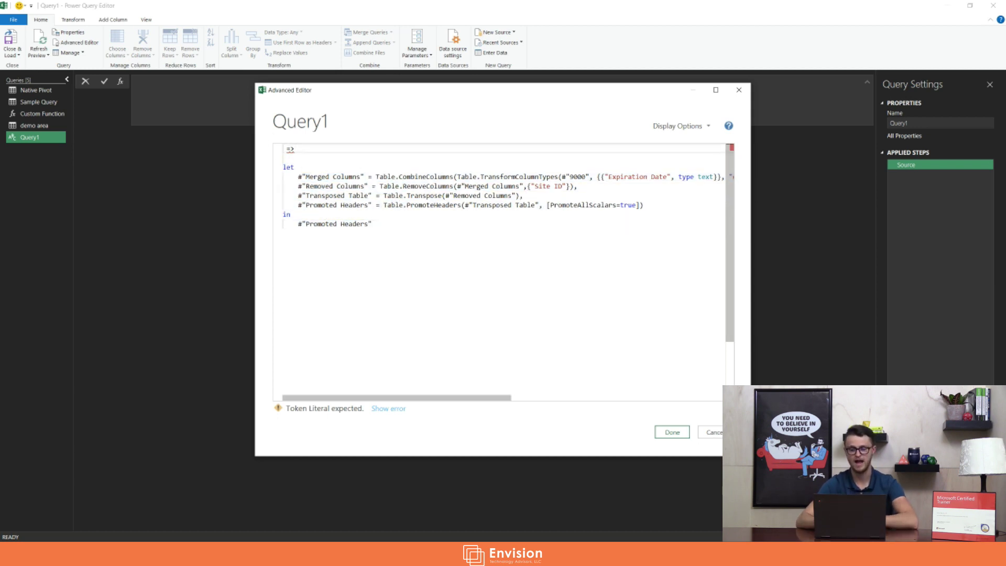
{"action": "type", "text": "()"}
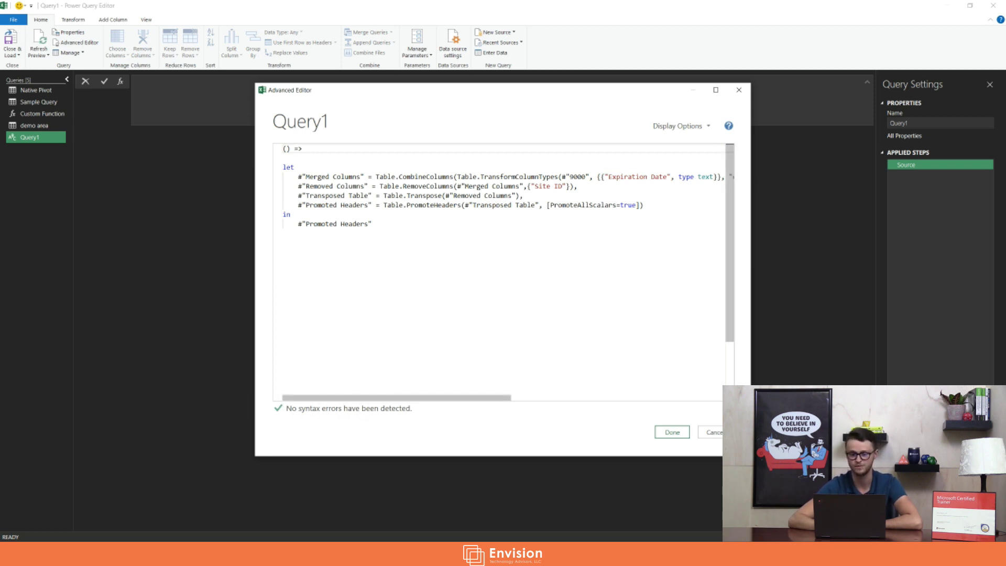
Declare the function's input parameter inside the parentheses as sourcetable as table
{"action": "mouse_move", "coordinate": [408, 187]}
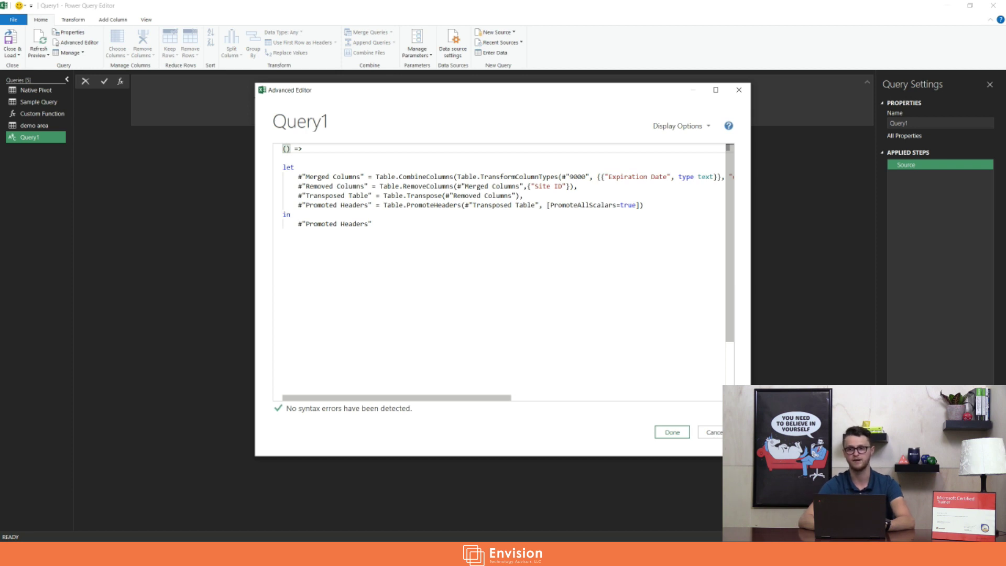
{"action": "type", "text": "sourc"}
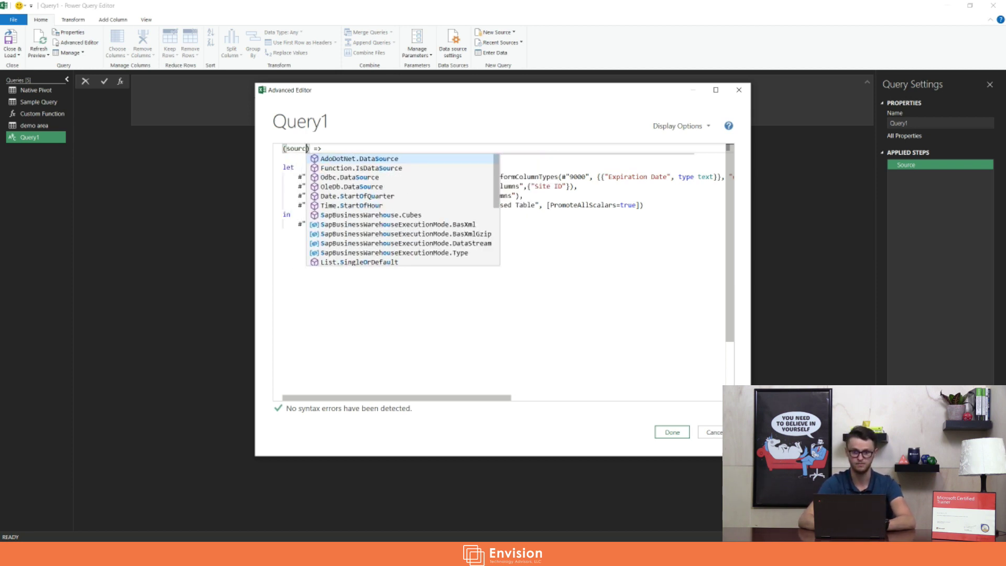
{"action": "type", "text": "etable"}
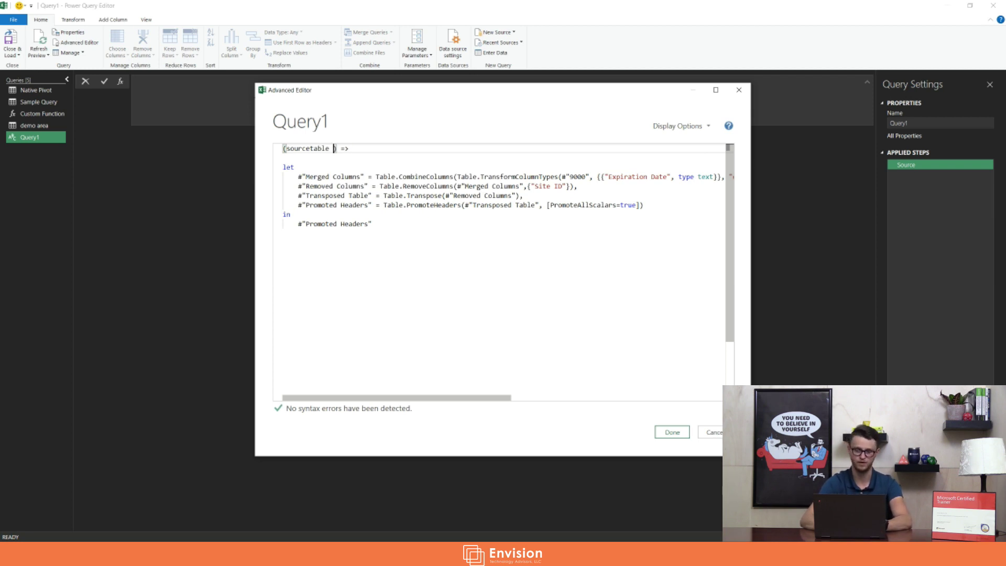
{"action": "type", "text": "as table"}
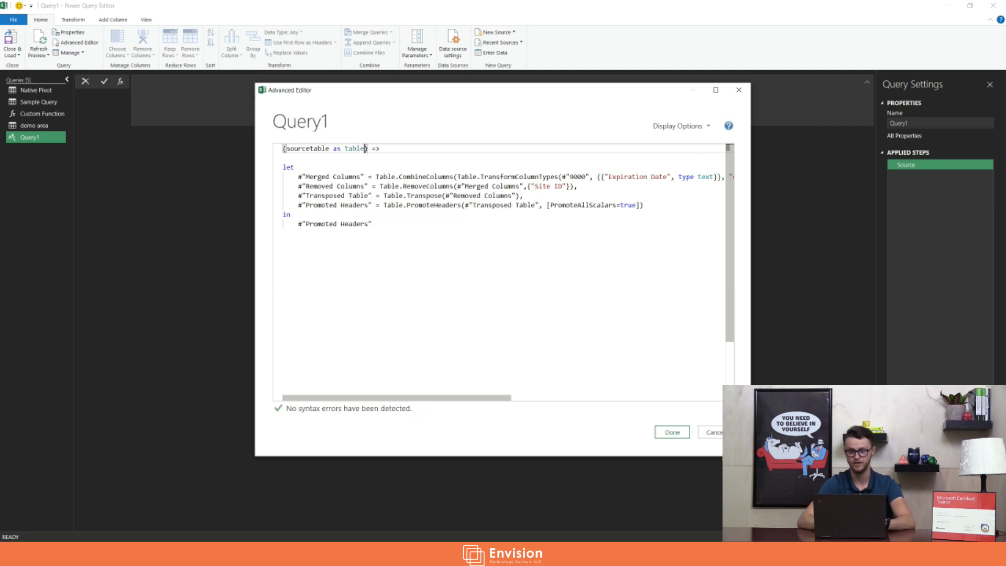
Replace the #"9000" reference in the Merged Columns line with sourcetable, apply the function code and review its parameter choices
{"action": "left_click", "coordinate": [372, 224]}
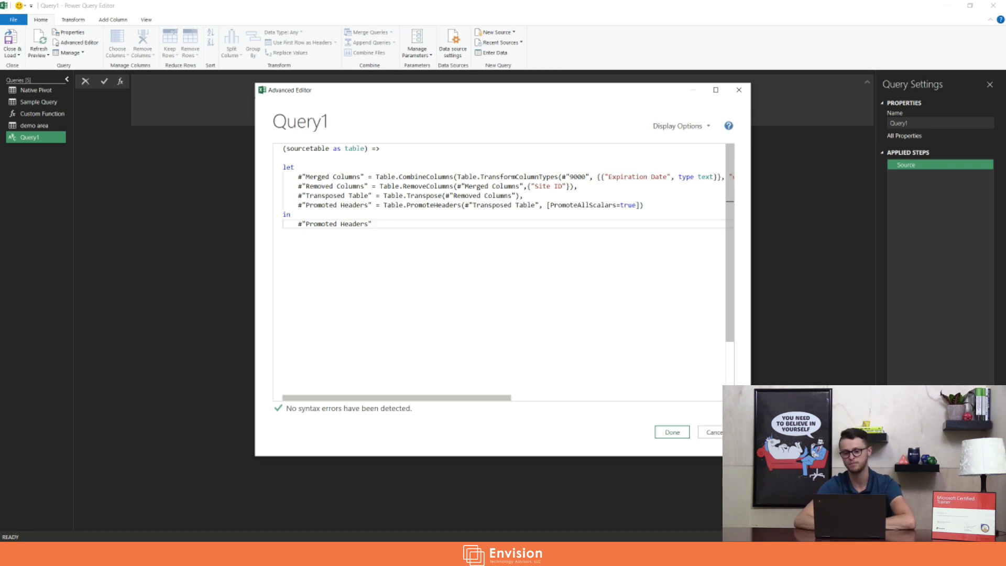
{"action": "left_click_drag", "start_coordinate": [345, 148], "coordinate": [369, 148]}
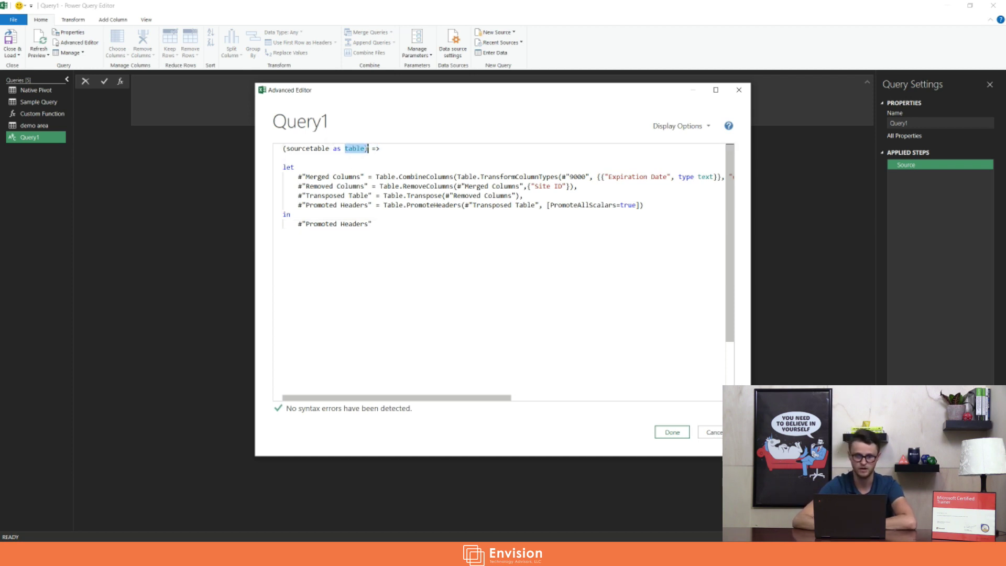
{"action": "left_click", "coordinate": [385, 196]}
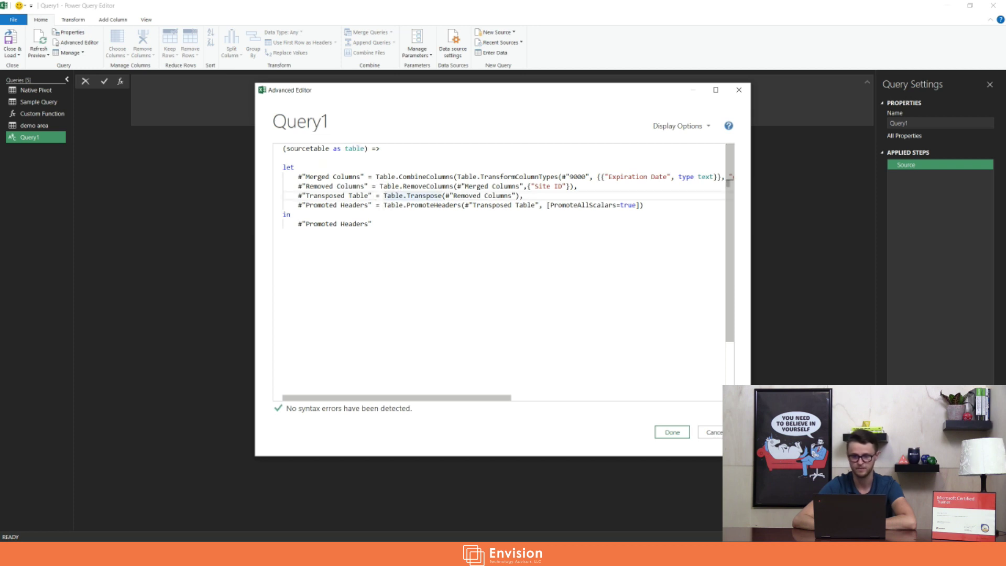
{"action": "left_click", "coordinate": [385, 156]}
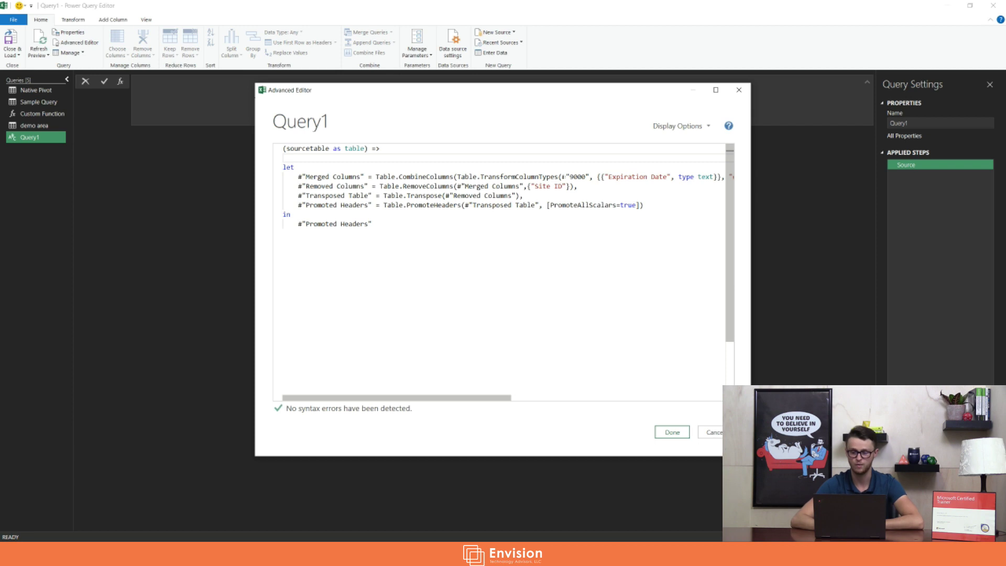
{"action": "left_click_drag", "start_coordinate": [562, 177], "coordinate": [589, 177]}
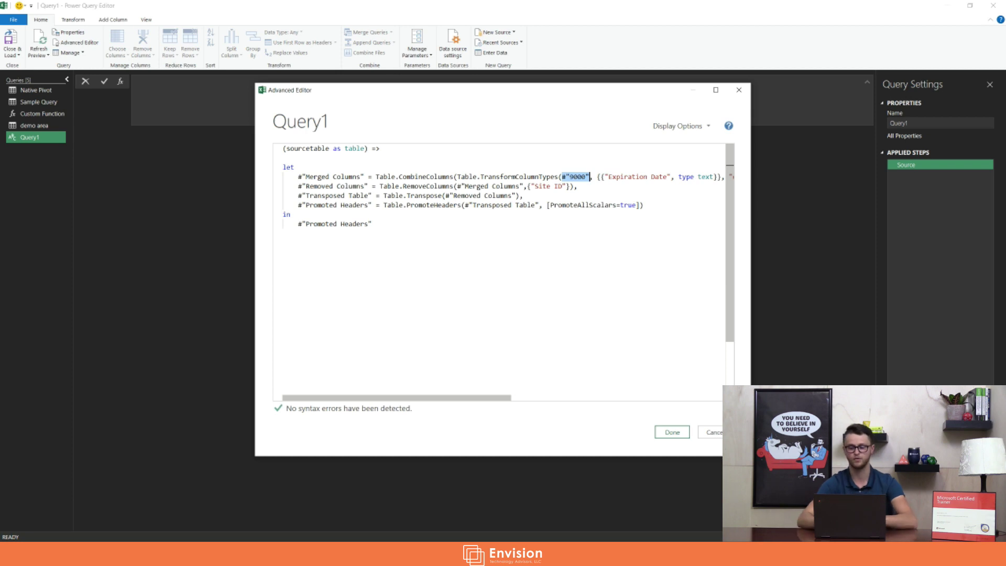
{"action": "type", "text": "sourc"}
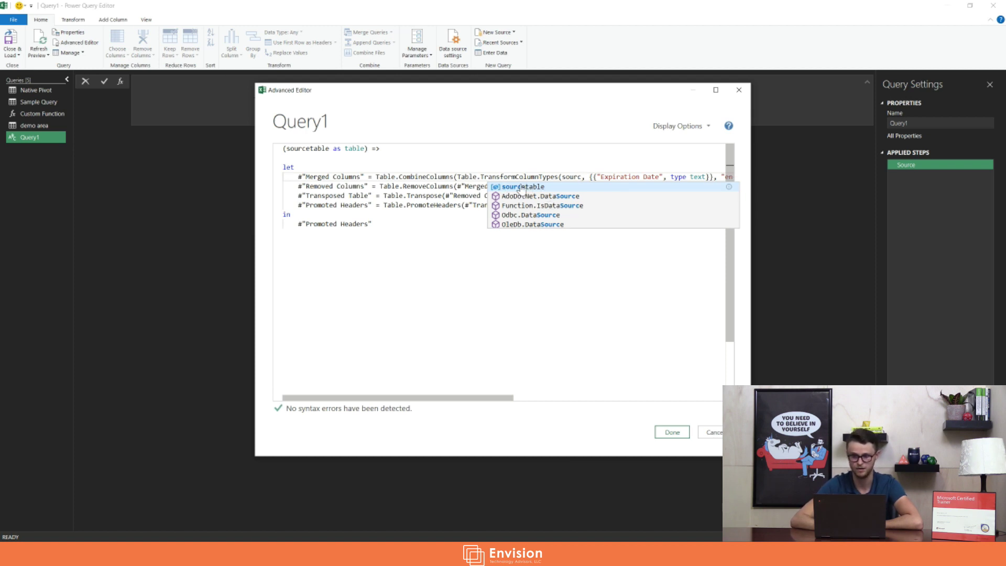
{"action": "left_click", "coordinate": [552, 187]}
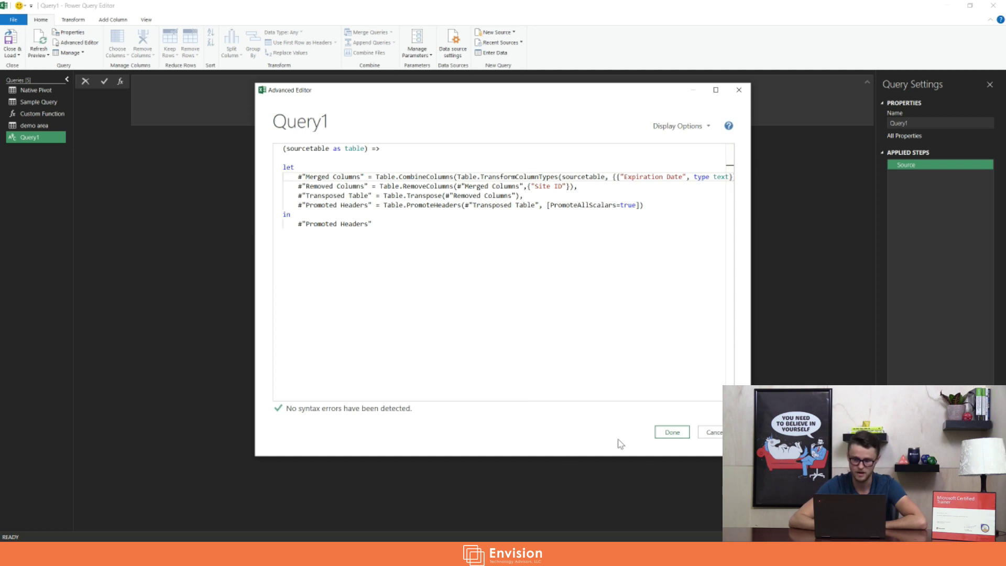
{"action": "left_click", "coordinate": [673, 433]}
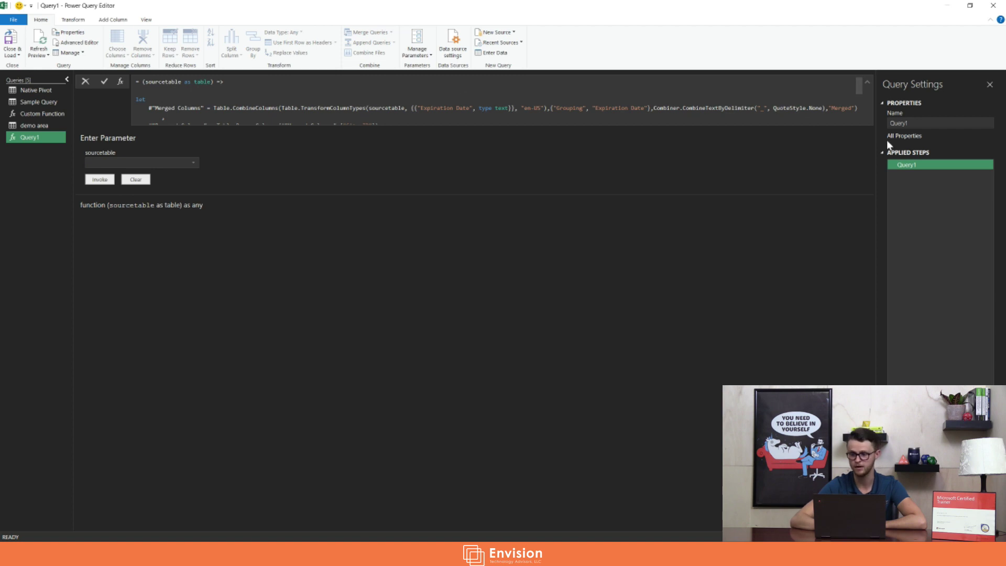
{"action": "scroll", "coordinate": [739, 111], "scroll_direction": "down", "scroll_amount": 5}
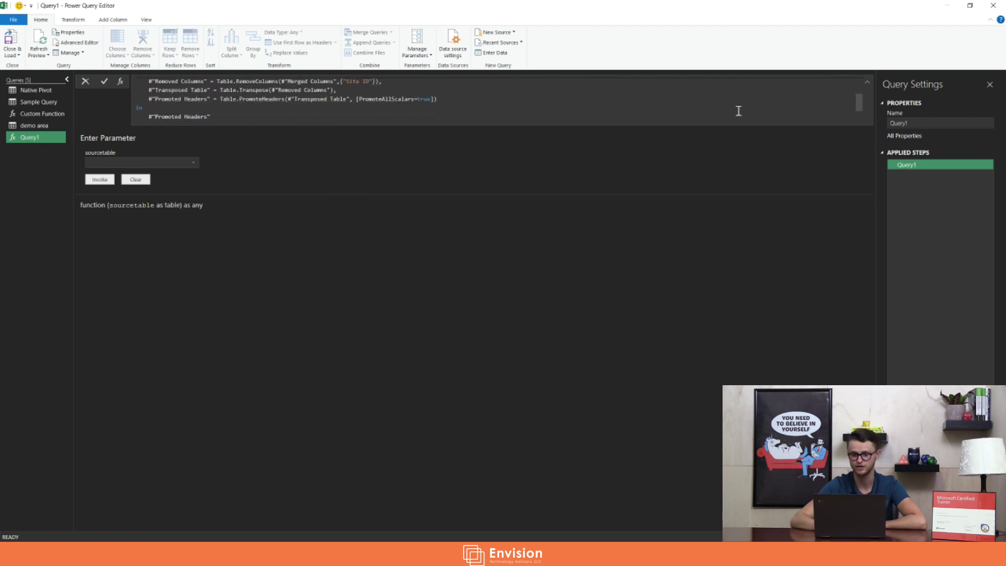
{"action": "scroll", "coordinate": [739, 112], "scroll_direction": "up", "scroll_amount": 5}
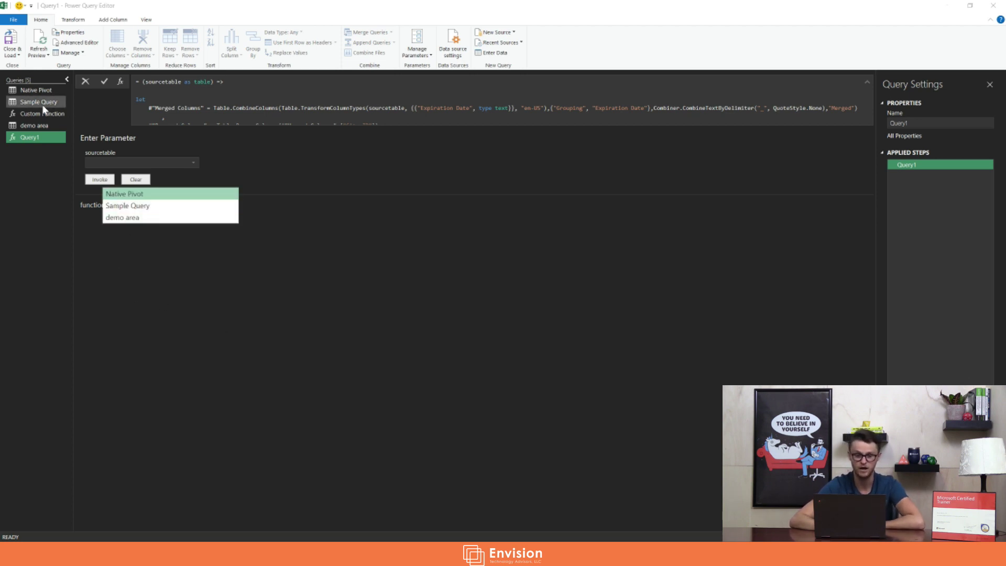
{"action": "left_click", "coordinate": [146, 313]}
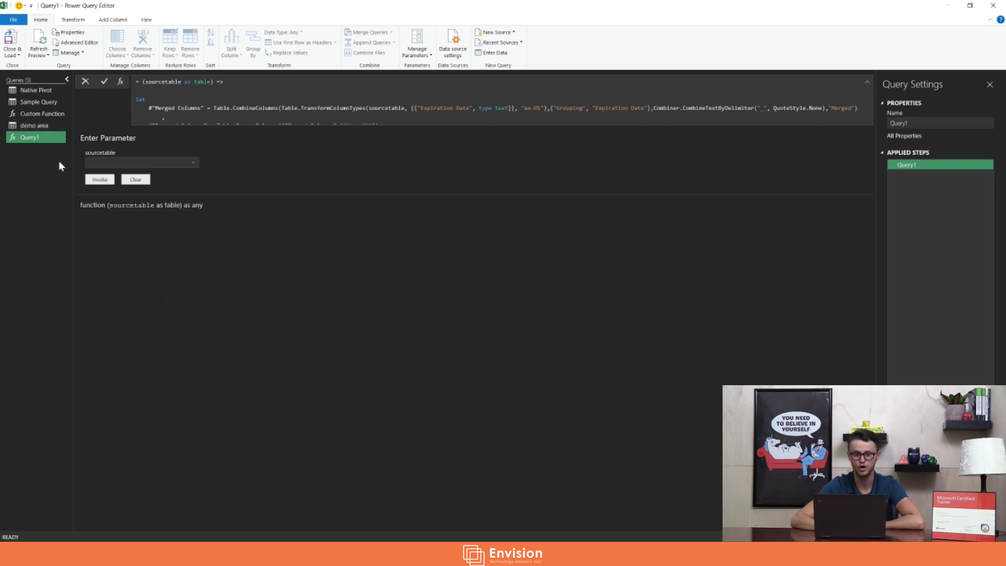
Delete every applied step of the demo area query from 9000 through the end, leaving Grouped Rows as the last
{"action": "left_click", "coordinate": [35, 126]}
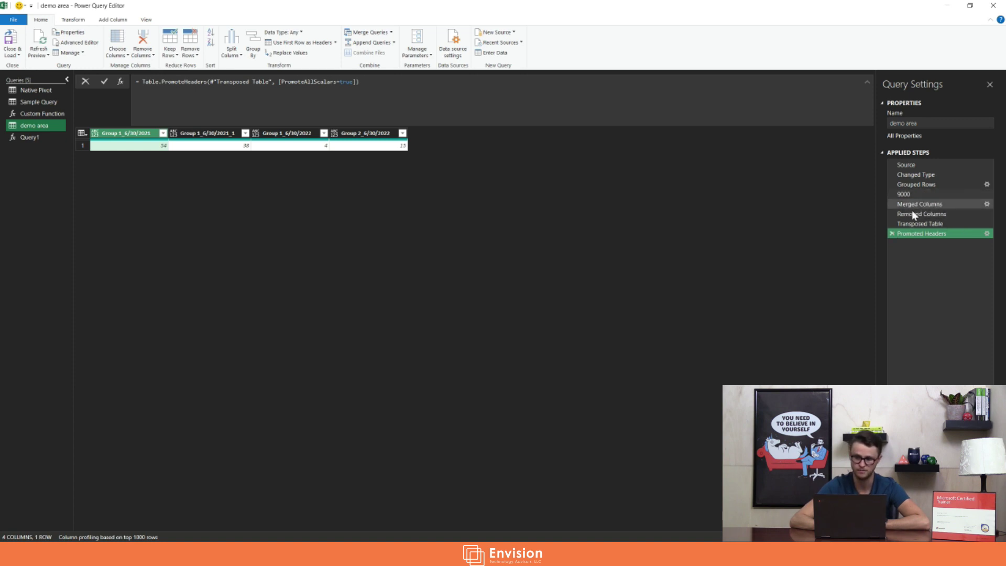
{"action": "left_click", "coordinate": [932, 189]}
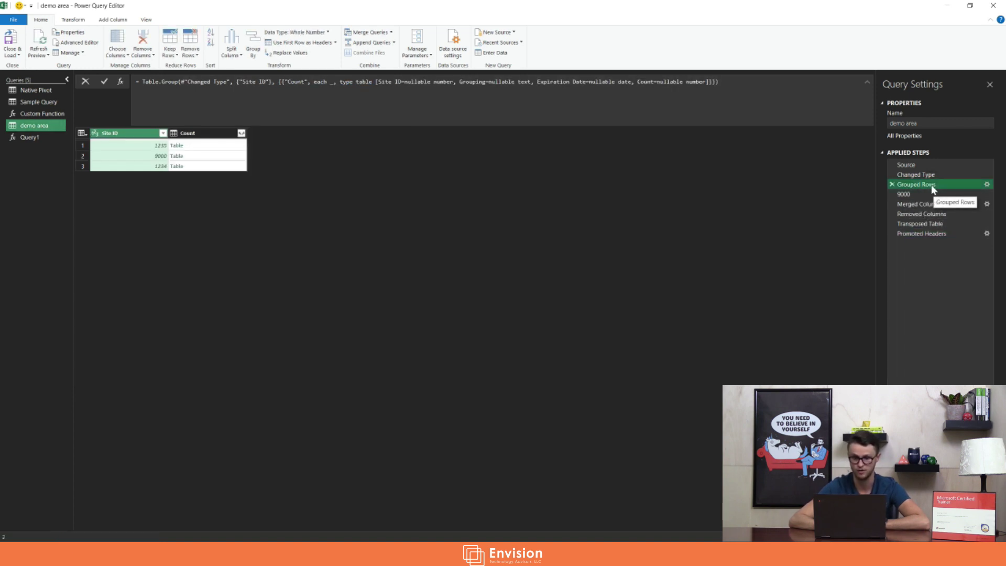
{"action": "right_click", "coordinate": [923, 198]}
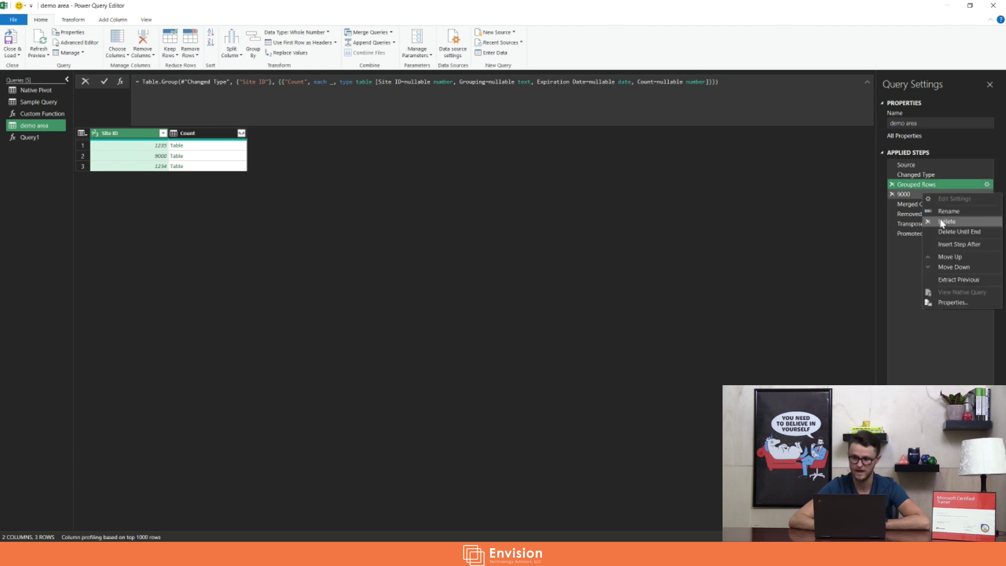
{"action": "left_click", "coordinate": [971, 235]}
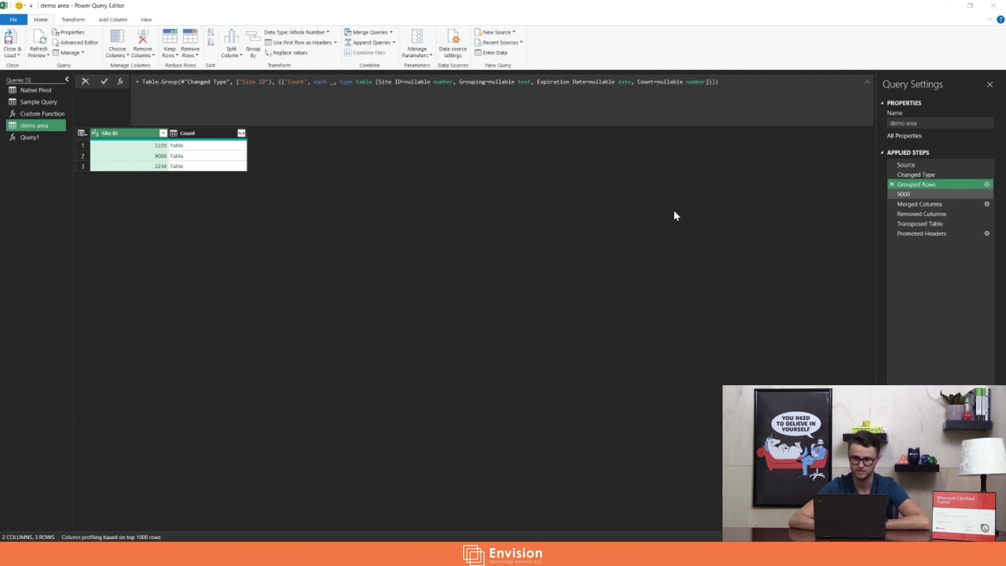
{"action": "left_click", "coordinate": [552, 306]}
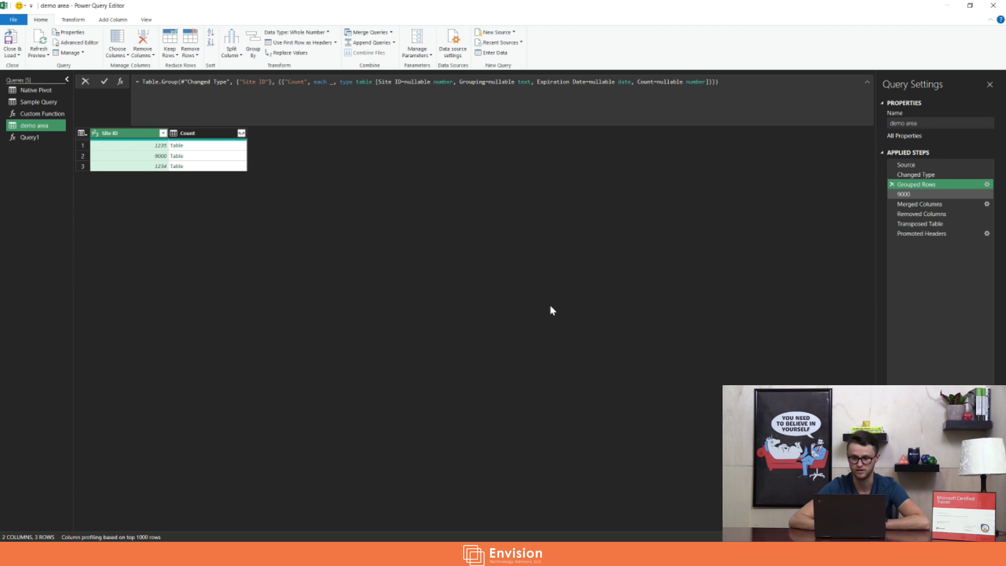
Preview the nested Count table for the first Site ID and start a custom column on the grouped table
{"action": "left_click", "coordinate": [113, 19]}
{"action": "left_click", "coordinate": [204, 145]}
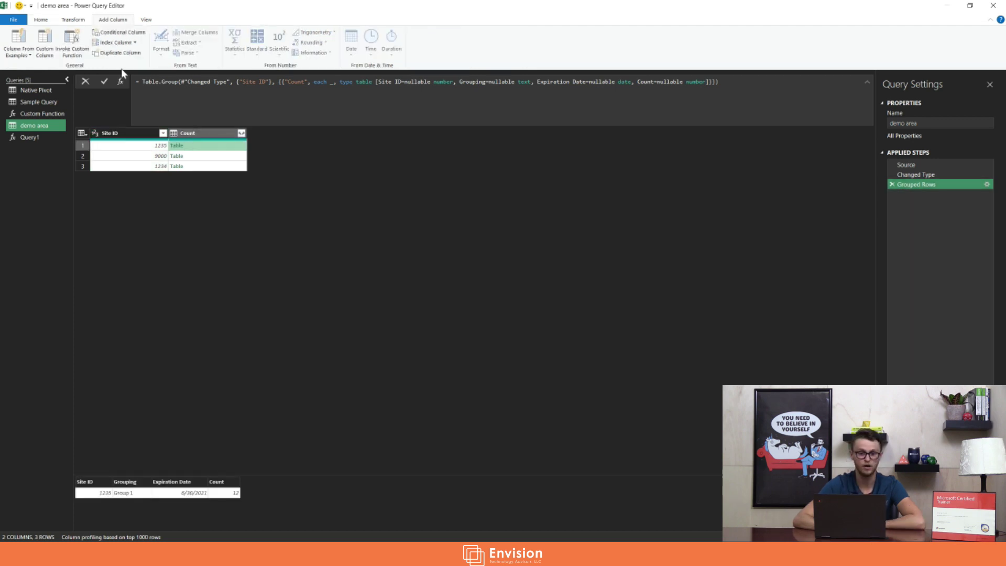
{"action": "left_click", "coordinate": [44, 40]}
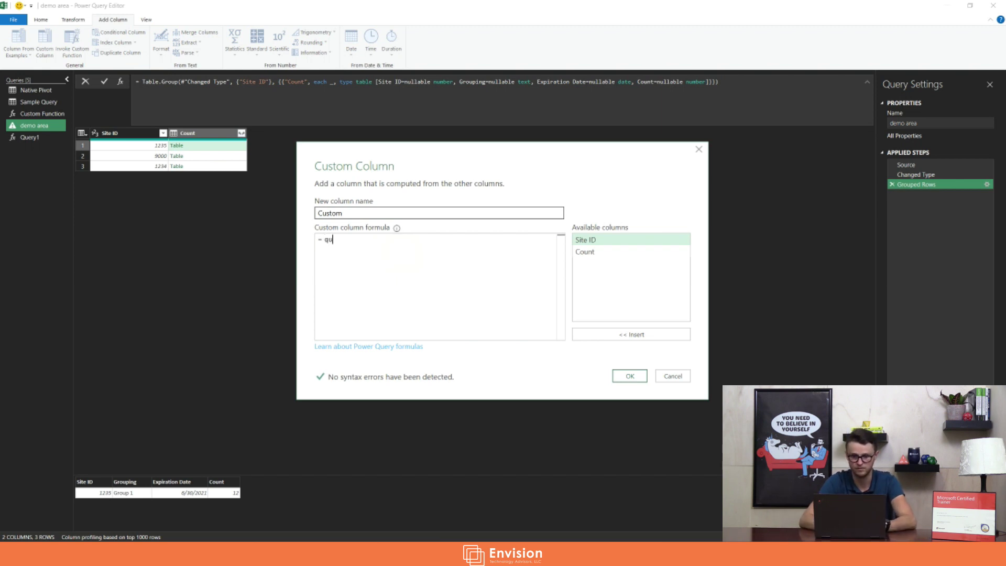
{"action": "type", "text": "e"}
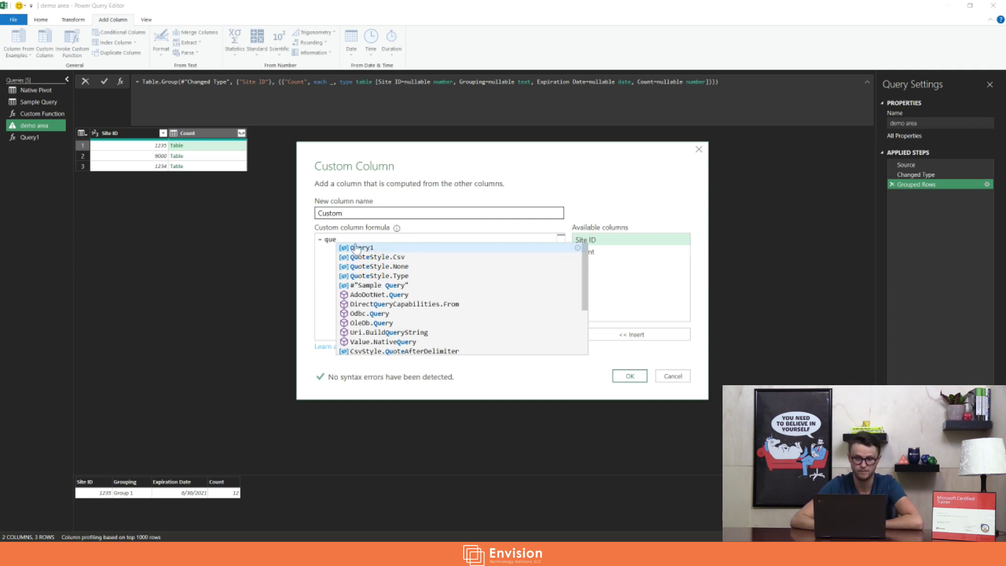
{"action": "left_click", "coordinate": [357, 248]}
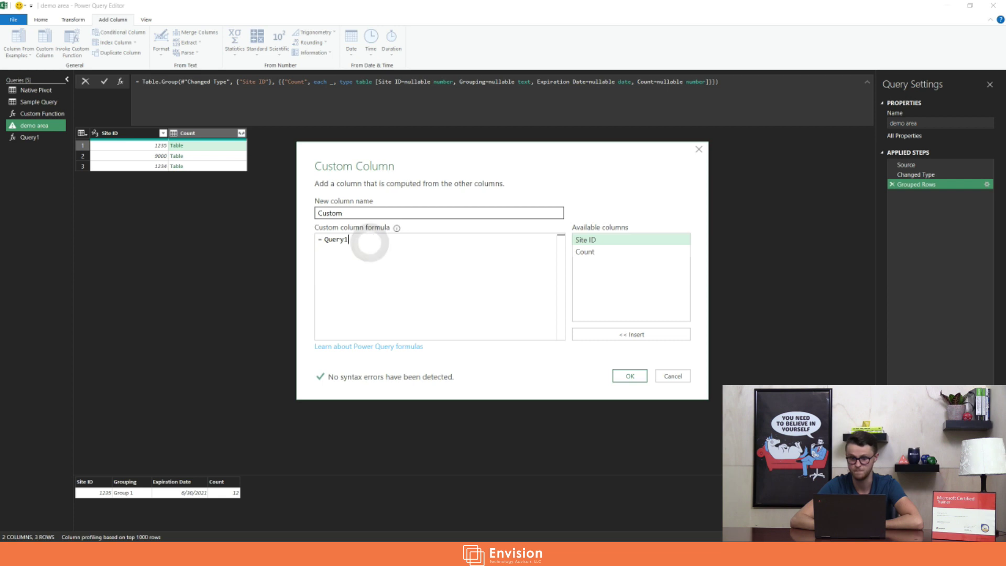
{"action": "key", "text": "BackSpace"}
{"action": "key", "text": "BackSpace"}
{"action": "key", "text": "BackSpace"}
{"action": "key", "text": "BackSpace"}
{"action": "key", "text": "BackSpace"}
{"action": "key", "text": "BackSpace"}
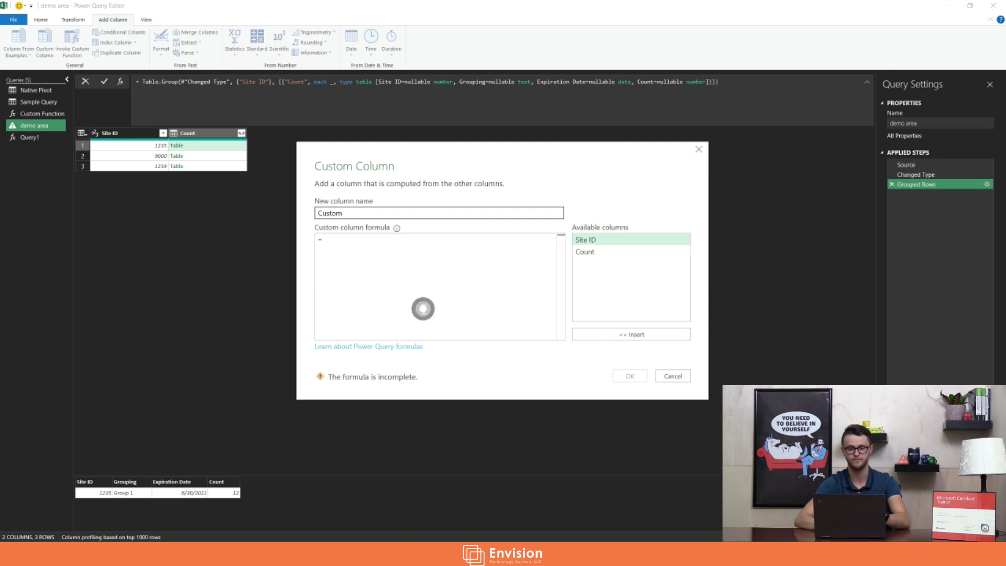
Add the Custom column with the formula Query1([Count]) so the function runs on each nested table
{"action": "type", "text": "query"}
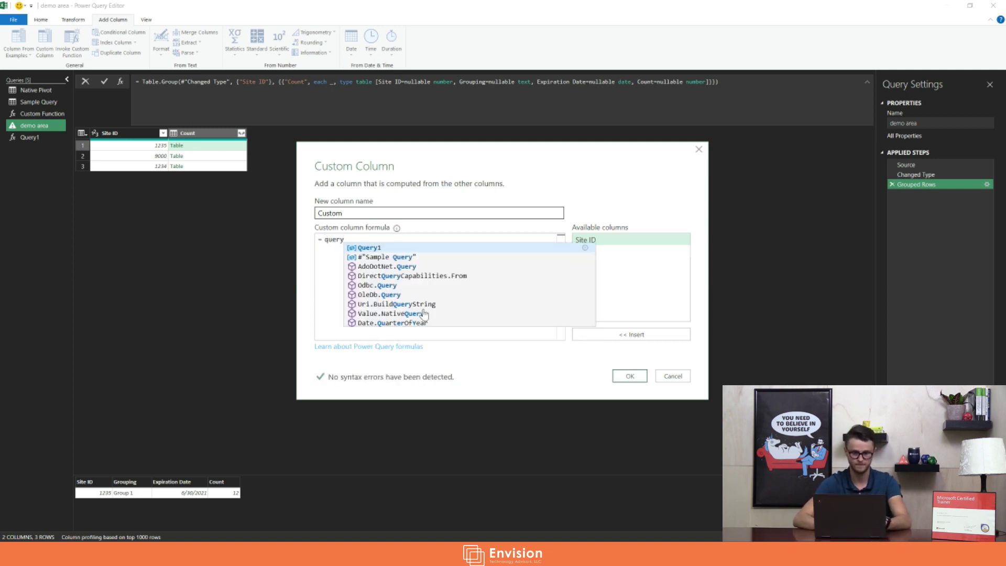
{"action": "left_click", "coordinate": [397, 246]}
{"action": "type", "text": "()"}
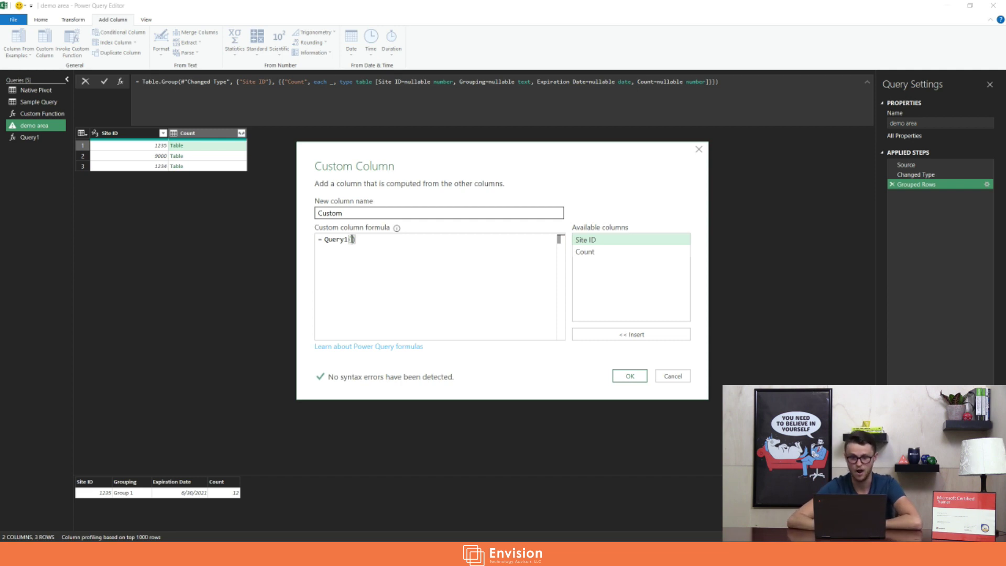
{"action": "mouse_move", "coordinate": [335, 240]}
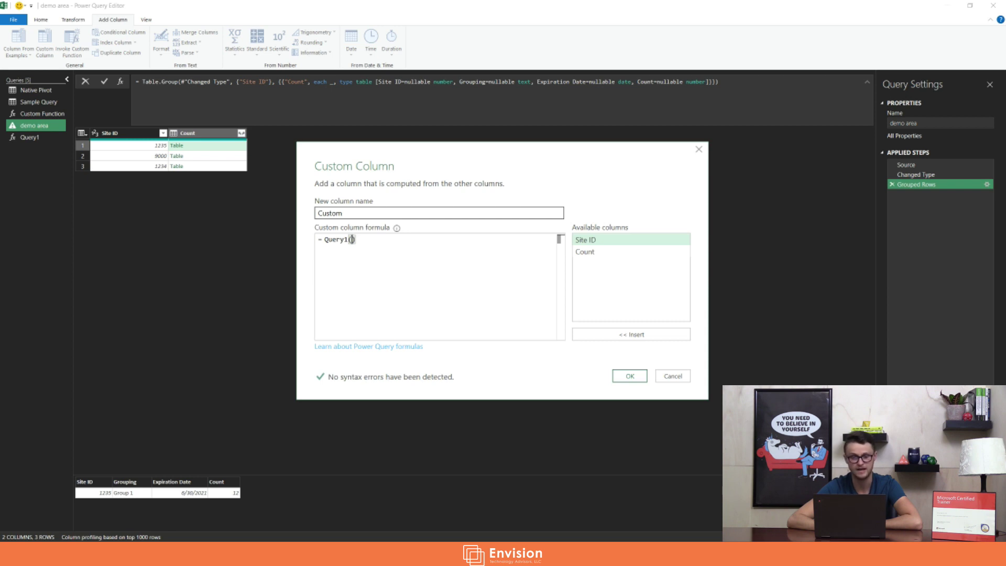
{"action": "left_click", "coordinate": [397, 306]}
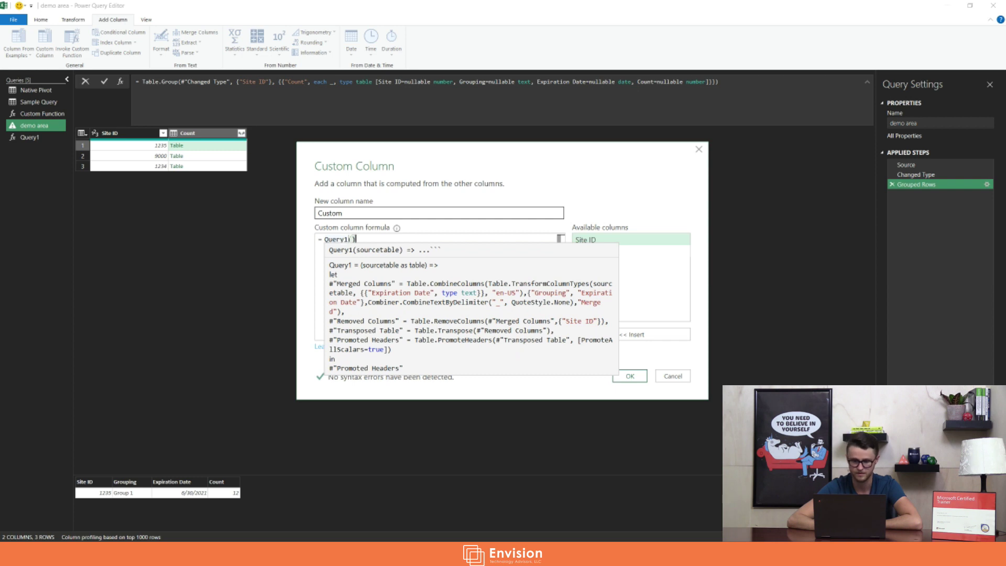
{"action": "left_click", "coordinate": [348, 238]}
{"action": "left_click", "coordinate": [592, 251]}
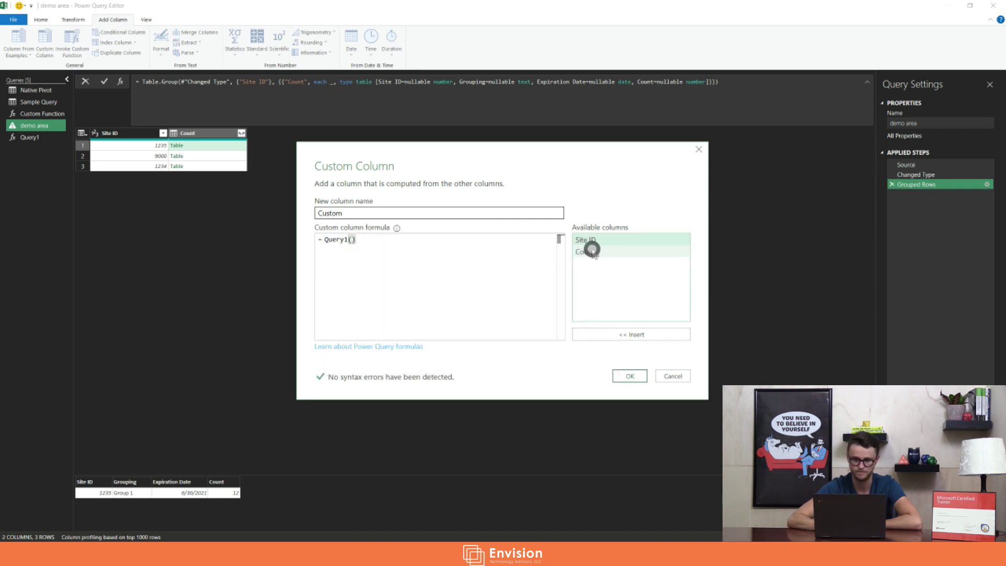
{"action": "double_click", "coordinate": [593, 250]}
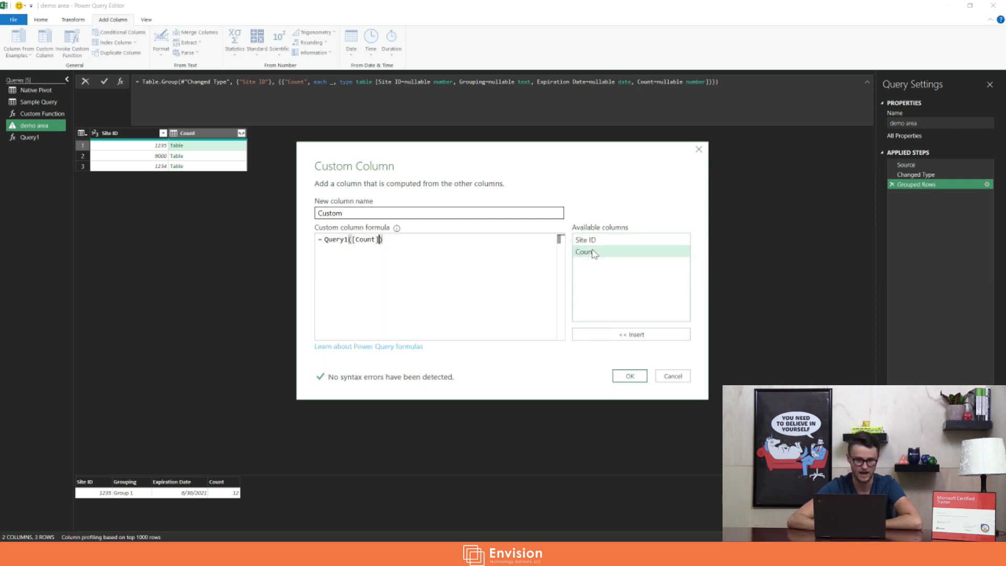
{"action": "left_click", "coordinate": [633, 377]}
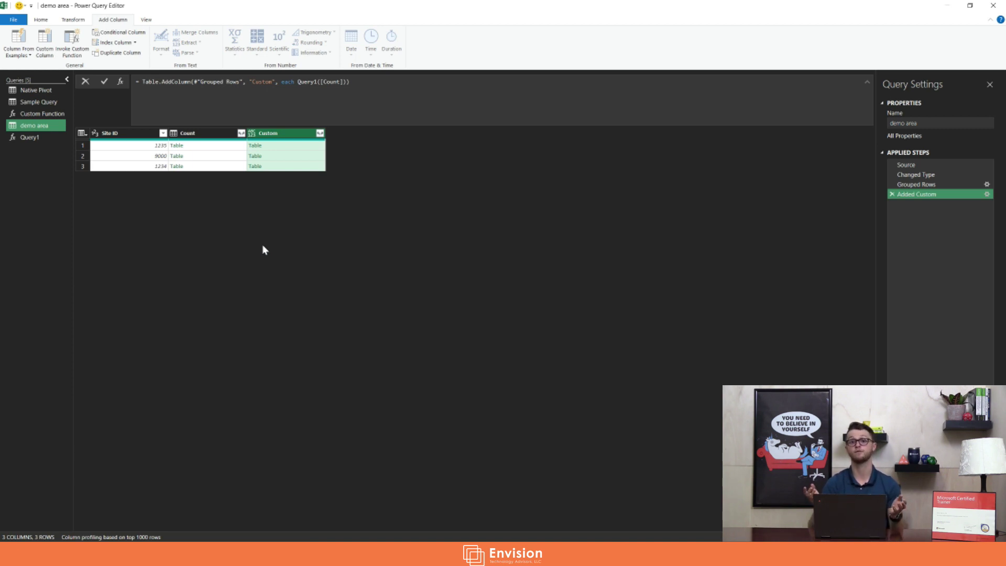
Remove the original Count column from the demo area query
{"action": "left_click_drag", "start_coordinate": [293, 134], "coordinate": [208, 136]}
{"action": "right_click", "coordinate": [210, 135]}
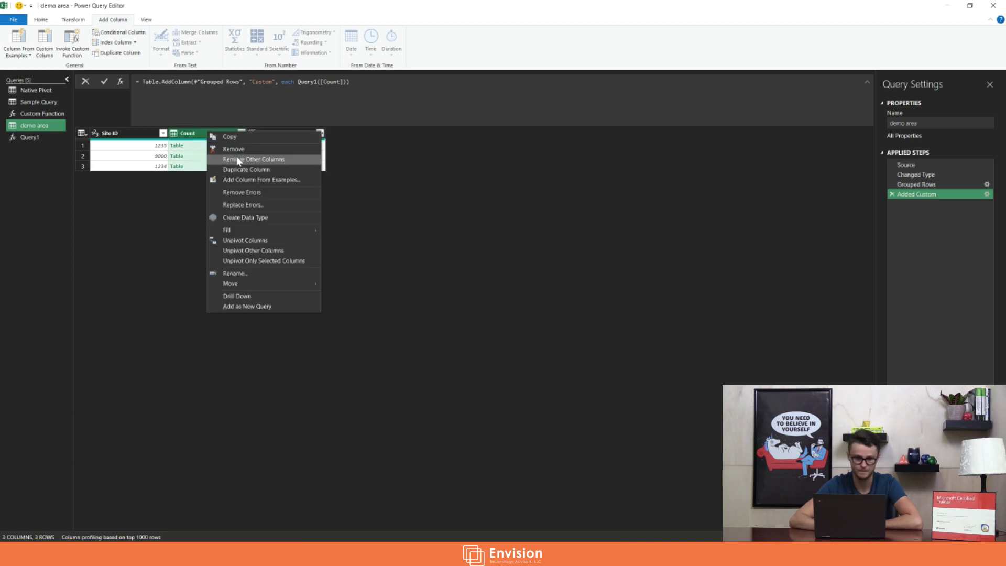
{"action": "left_click", "coordinate": [223, 149]}
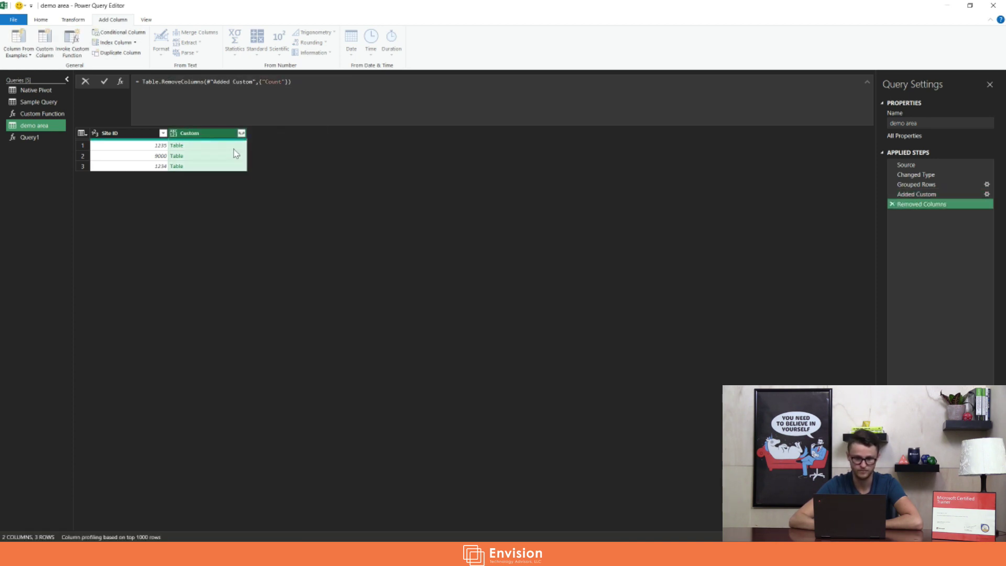
Preview each Site ID's nested result and expand all listed columns of Custom, using the original column name as prefix
{"action": "left_click", "coordinate": [197, 147]}
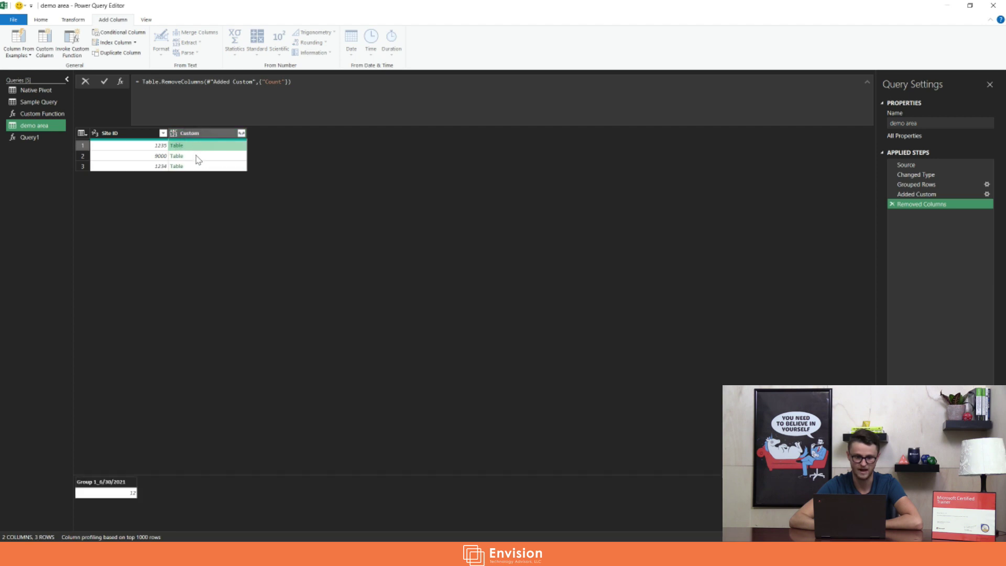
{"action": "left_click", "coordinate": [199, 156]}
{"action": "left_click", "coordinate": [208, 167]}
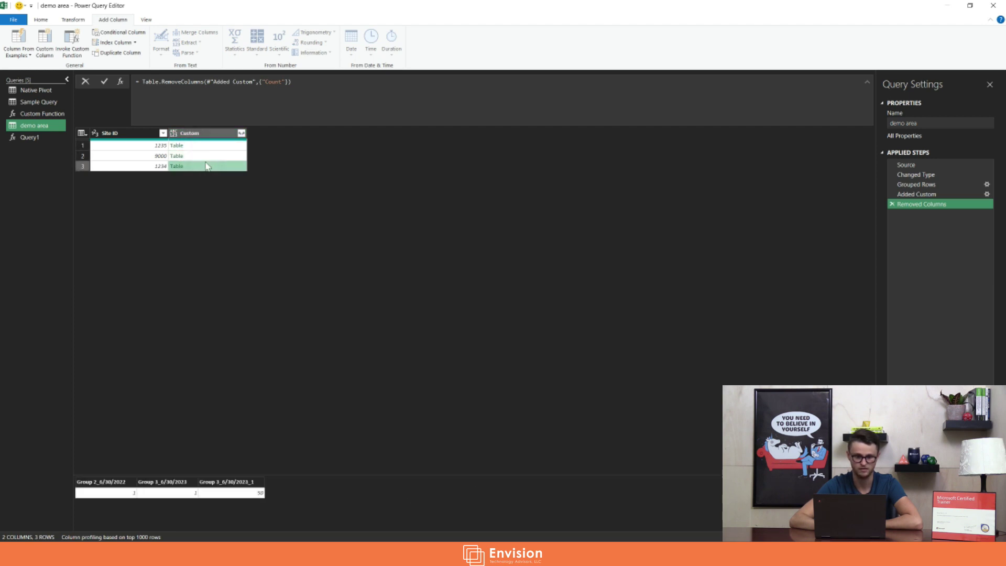
{"action": "left_click", "coordinate": [204, 155]}
{"action": "left_click", "coordinate": [231, 146]}
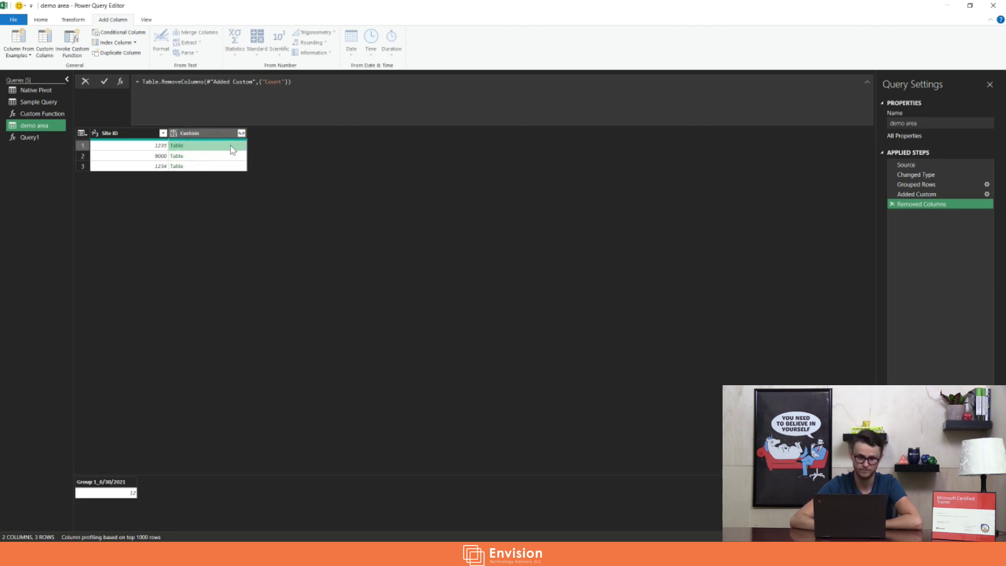
{"action": "left_click", "coordinate": [242, 134]}
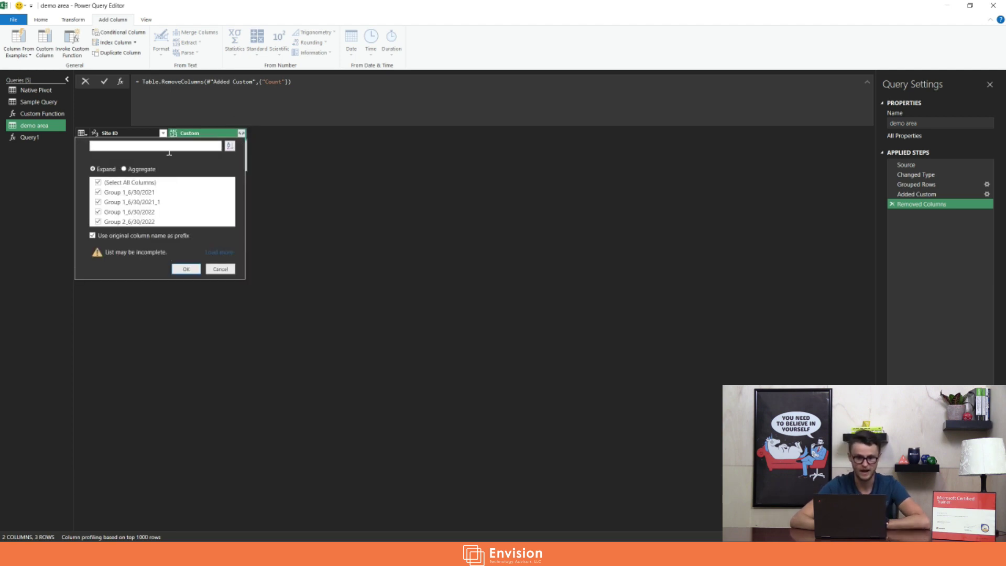
{"action": "left_click", "coordinate": [182, 267]}
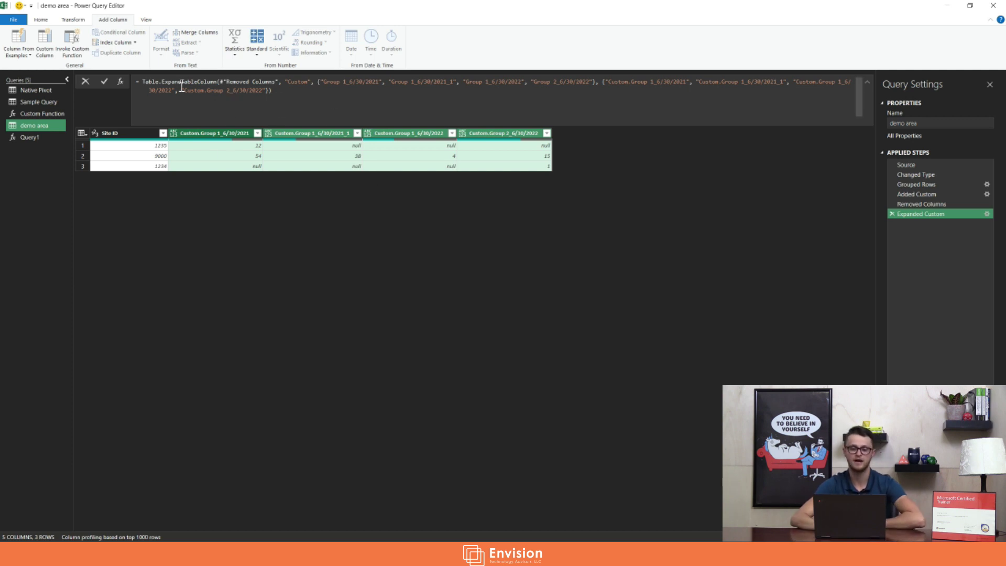
Delete the Expanded Custom step from the demo area query and check which columns are offered for expanding Custom, without expanding them
{"action": "left_click", "coordinate": [892, 214]}
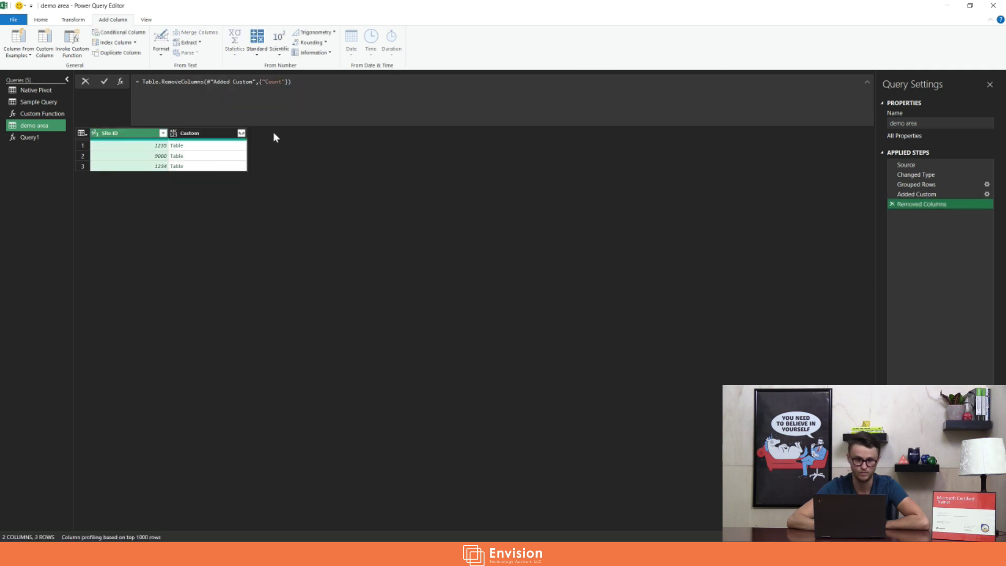
{"action": "left_click", "coordinate": [241, 134]}
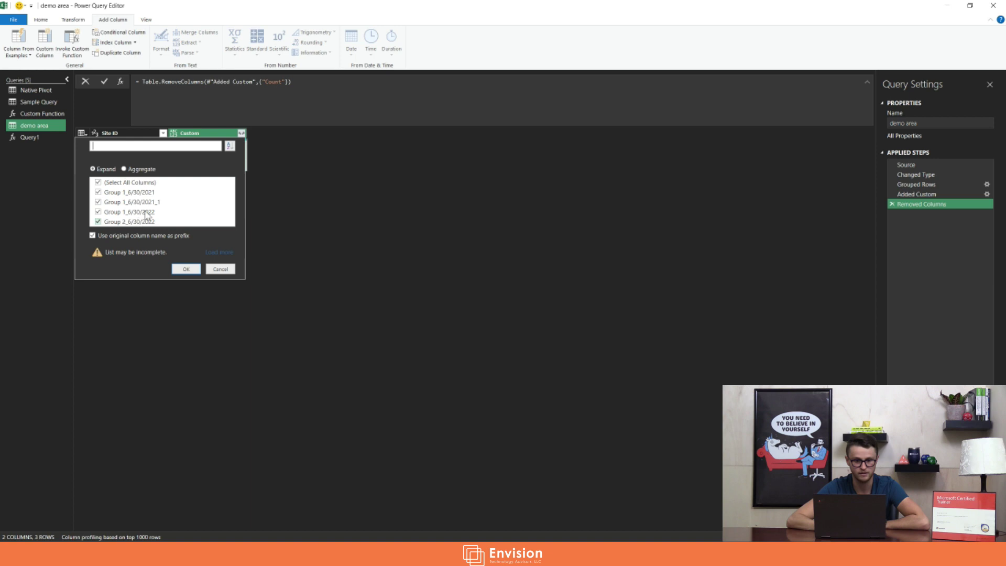
{"action": "left_click", "coordinate": [220, 269]}
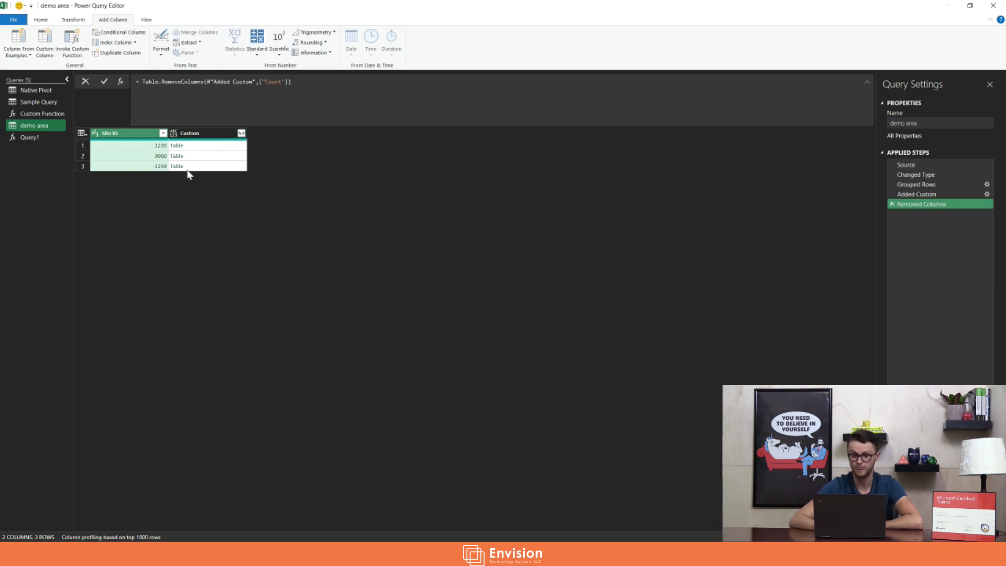
{"action": "left_click", "coordinate": [241, 133]}
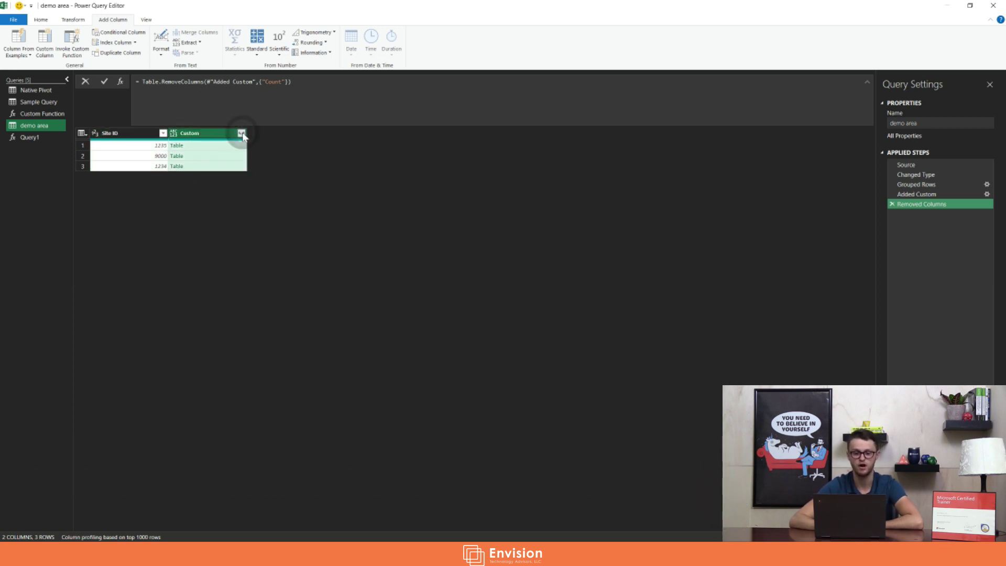
{"action": "left_click", "coordinate": [217, 269]}
Examine the Table.ExpandTableColumn formula and its "Count" argument in Sample Query's Expansion step, and open the Query1 and Custom Function definitions
{"action": "left_click", "coordinate": [41, 102]}
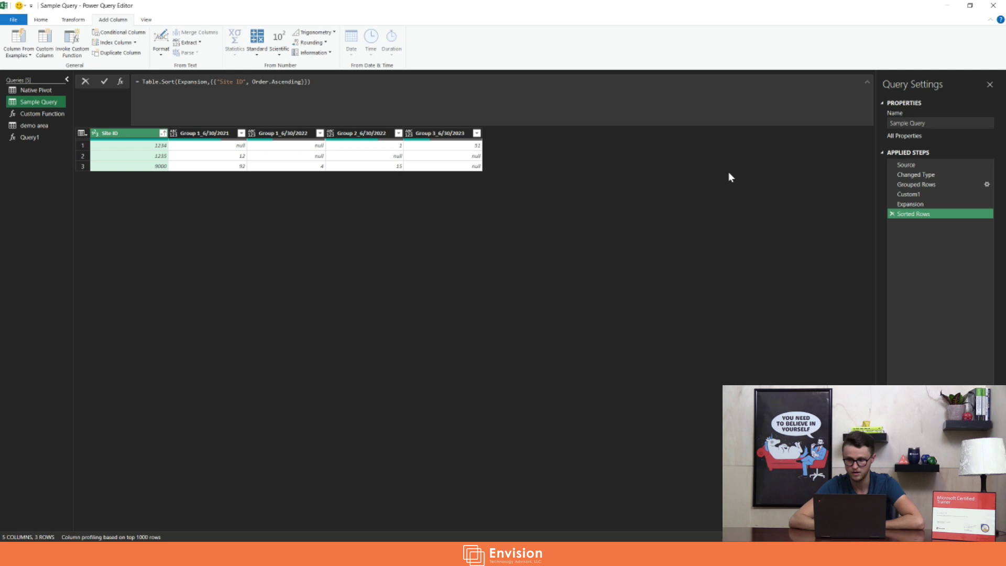
{"action": "left_click", "coordinate": [921, 204]}
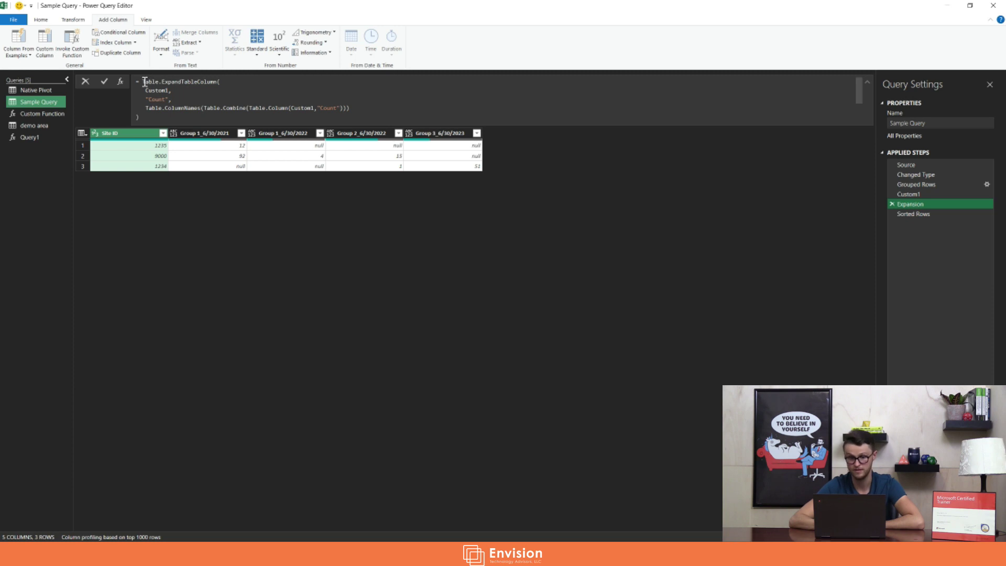
{"action": "left_click_drag", "start_coordinate": [142, 81], "coordinate": [222, 79]}
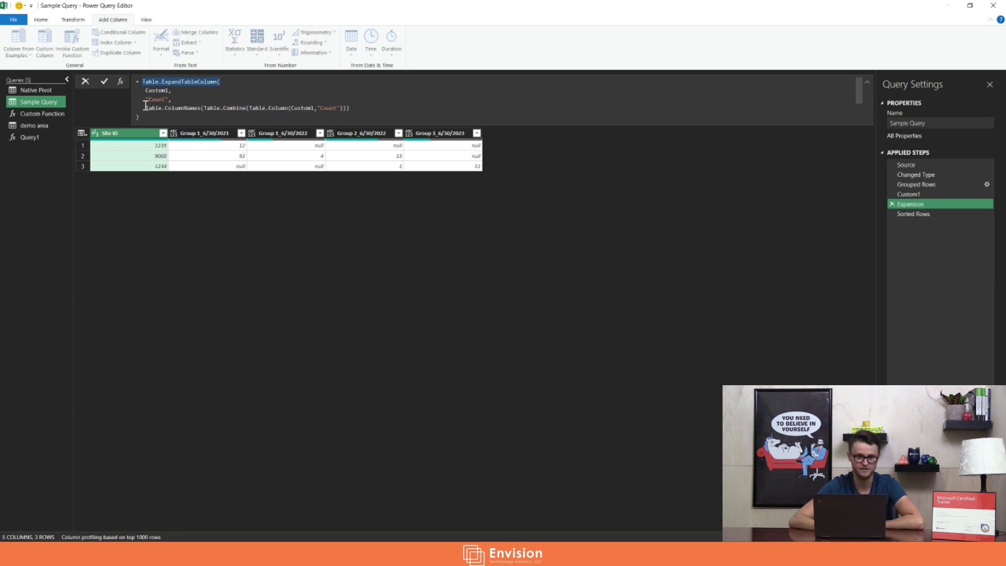
{"action": "left_click_drag", "start_coordinate": [143, 108], "coordinate": [127, 70]}
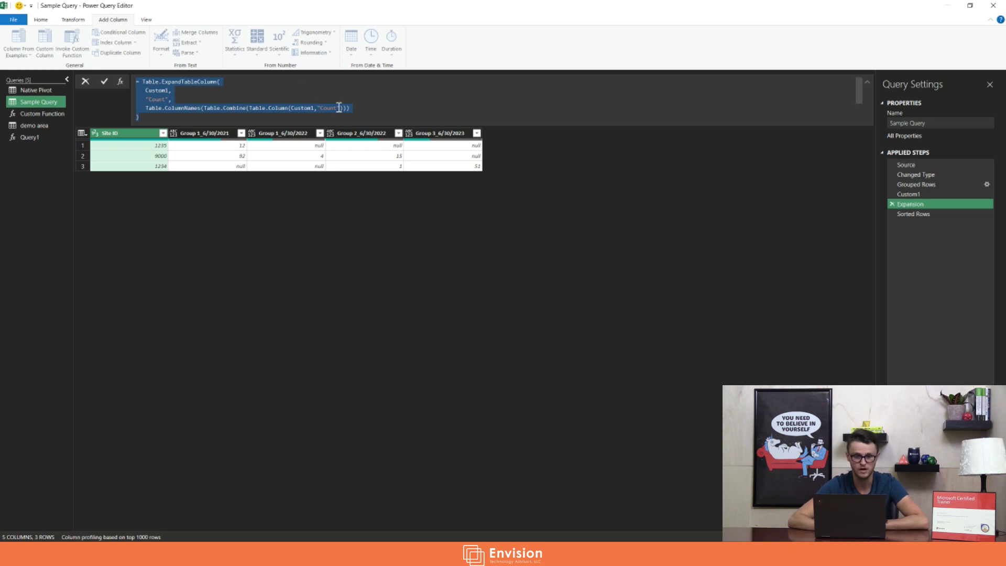
{"action": "left_click", "coordinate": [149, 100]}
{"action": "double_click", "coordinate": [157, 99]}
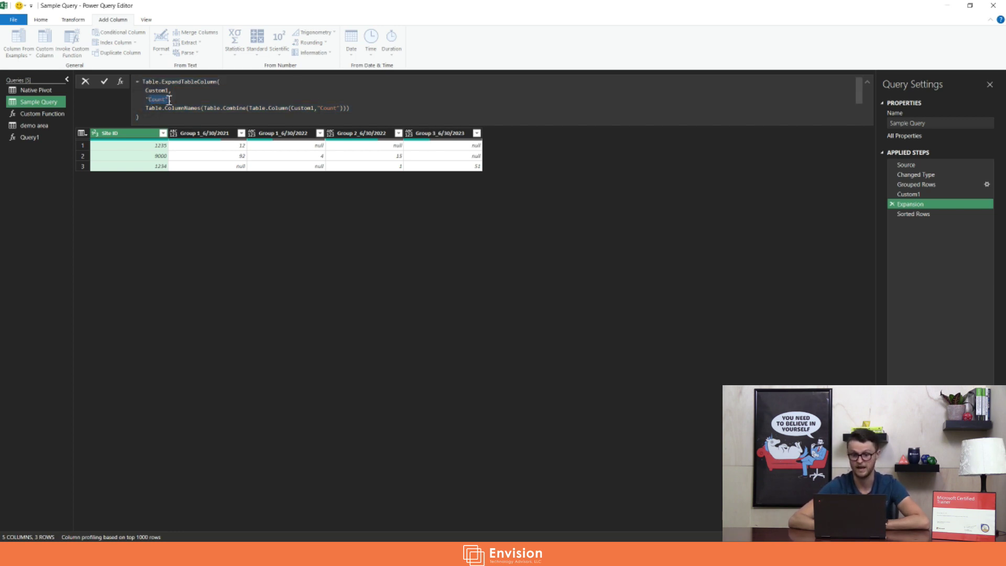
{"action": "left_click", "coordinate": [148, 99]}
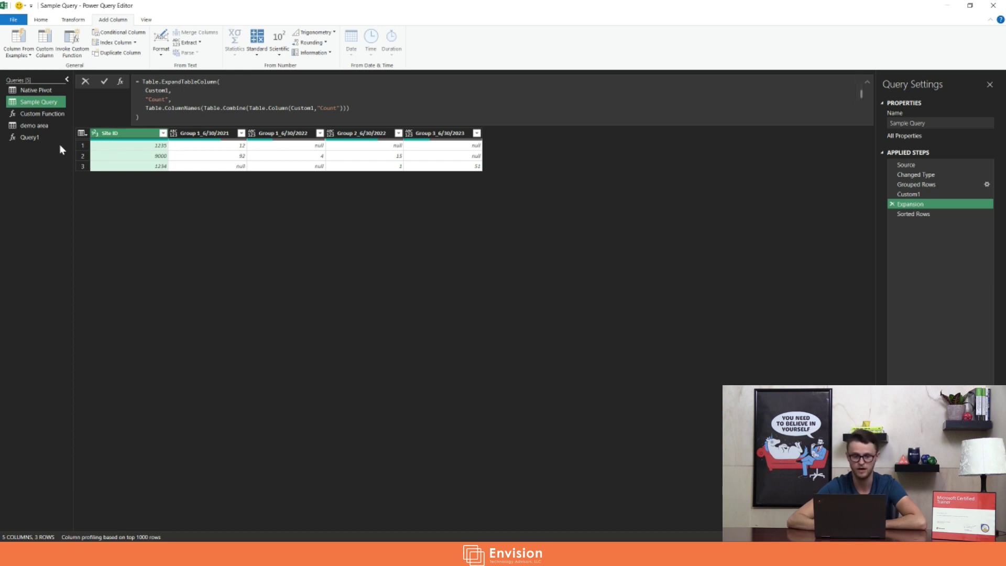
{"action": "left_click", "coordinate": [33, 138]}
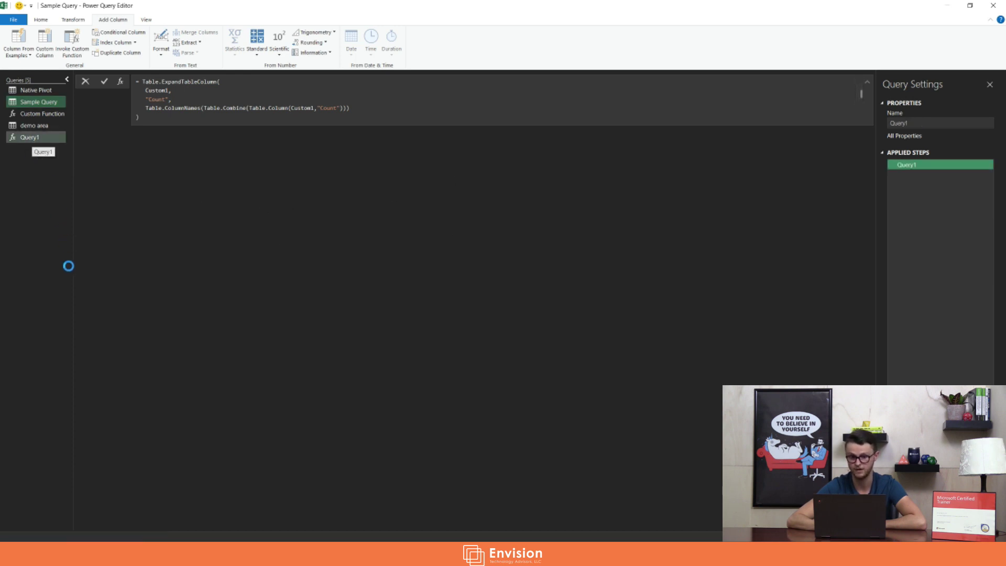
{"action": "left_click", "coordinate": [45, 114]}
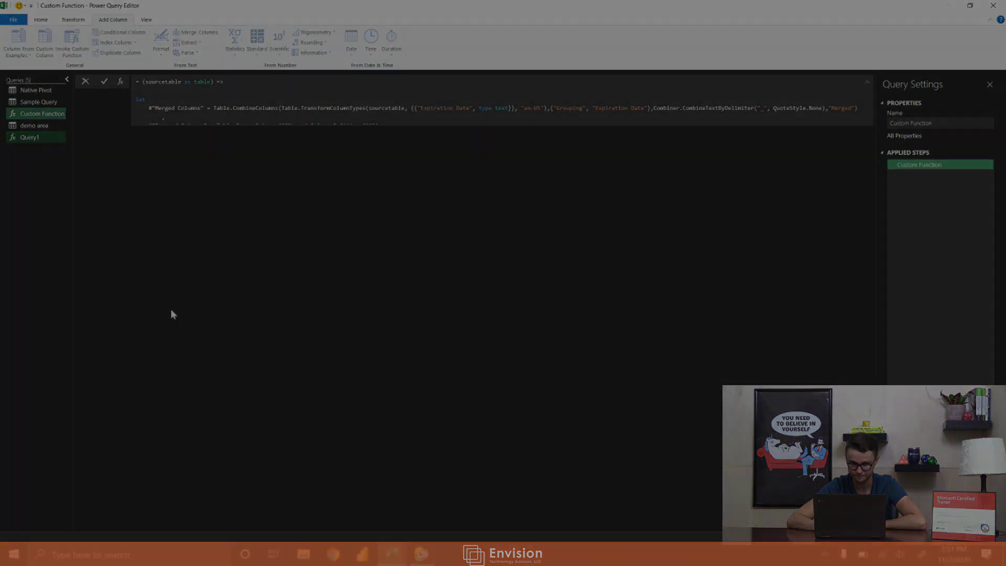